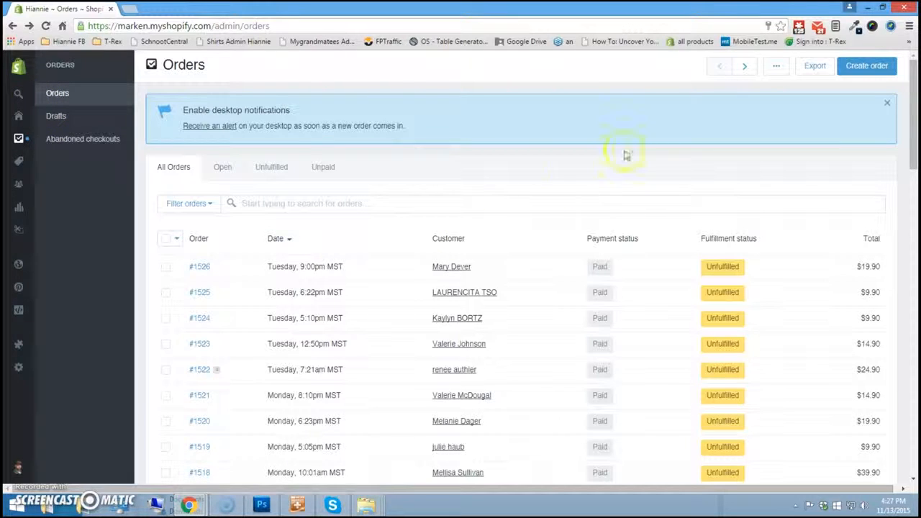
- Open the EXPORT OrderPro app from the Shopify Orders page's apps menu
left_click(776, 67)
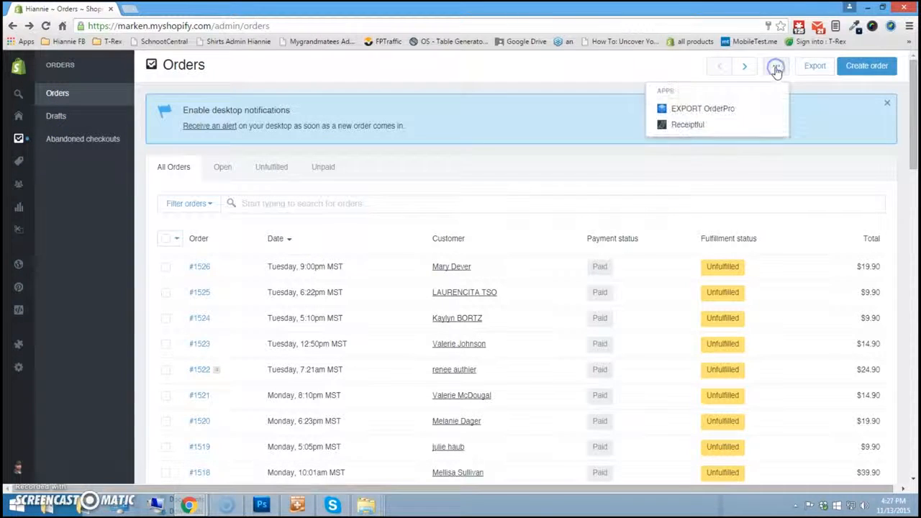
left_click(718, 109)
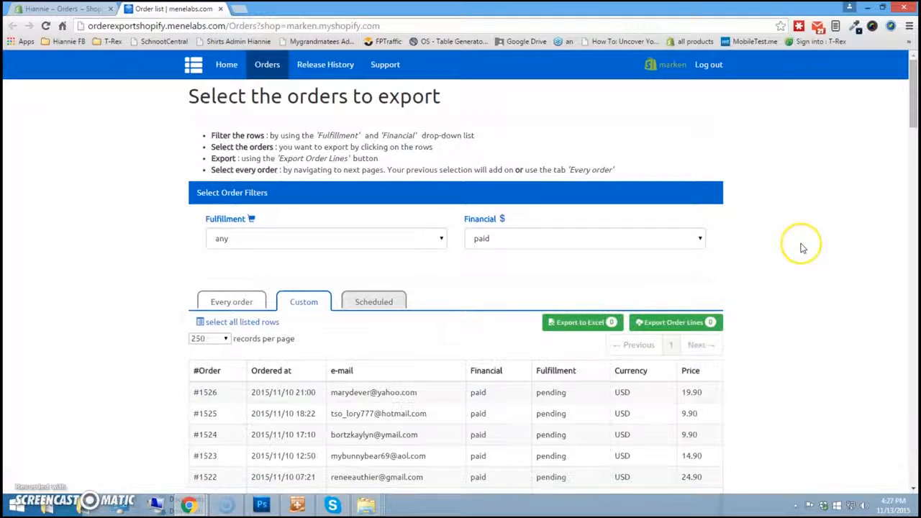
scroll(113, 247, "down", 2)
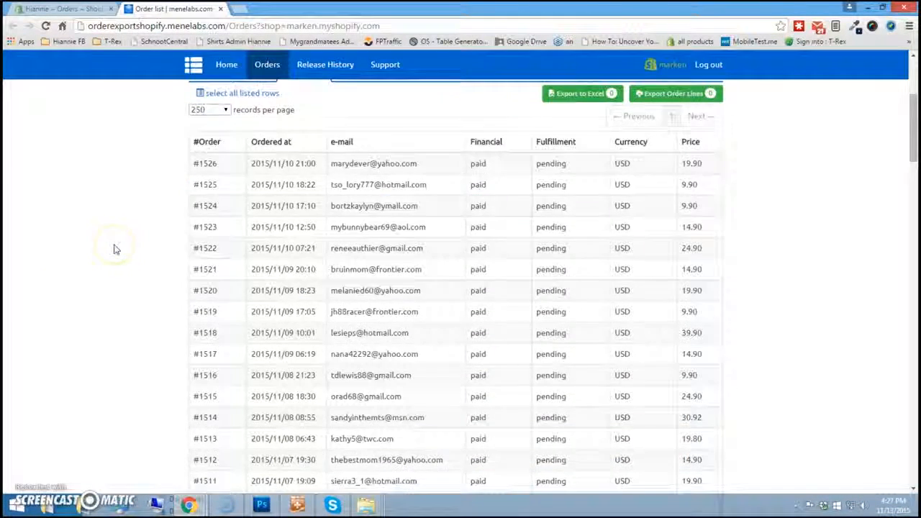
scroll(115, 248, "up", 2)
scroll(113, 249, "down", 1)
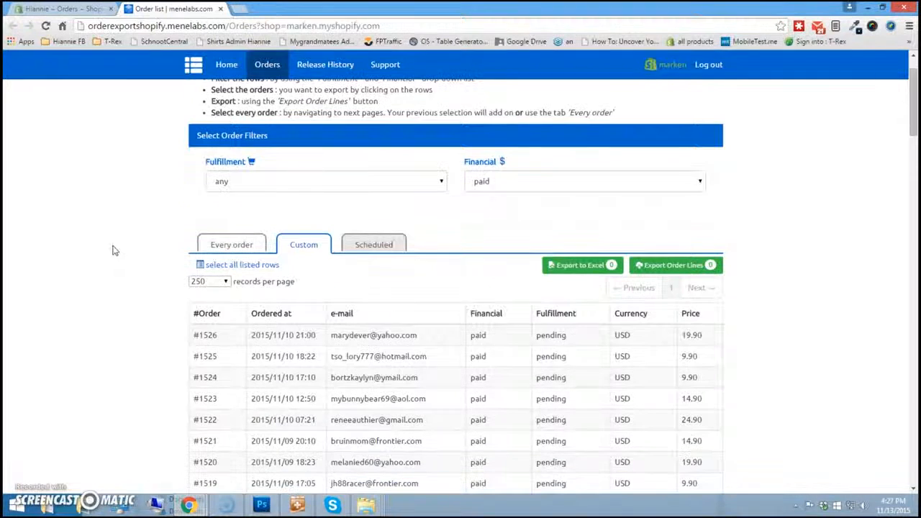
left_click(210, 335)
left_click(221, 357)
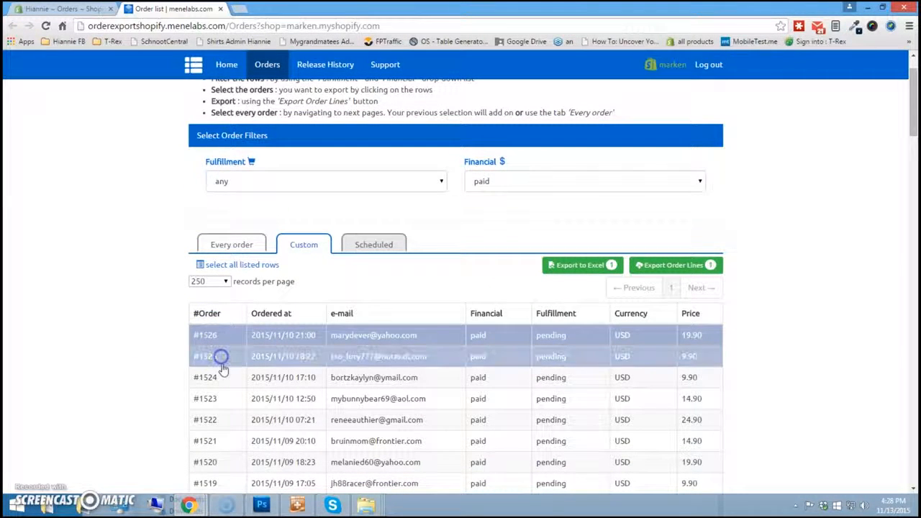
left_click(220, 379)
left_click(220, 398)
left_click(219, 419)
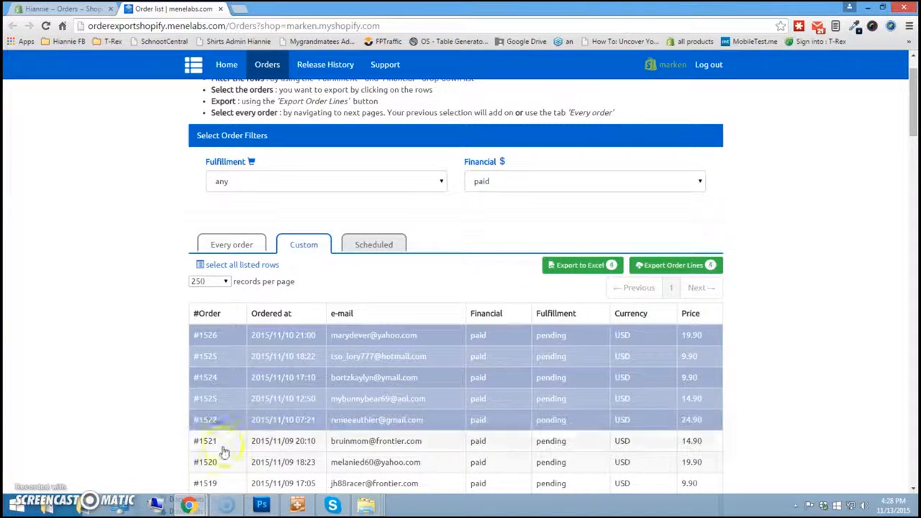
- Deselect orders #1522–#1525 so only #1526 remains, and export it to Excel
left_click(211, 419)
left_click(207, 400)
left_click(212, 377)
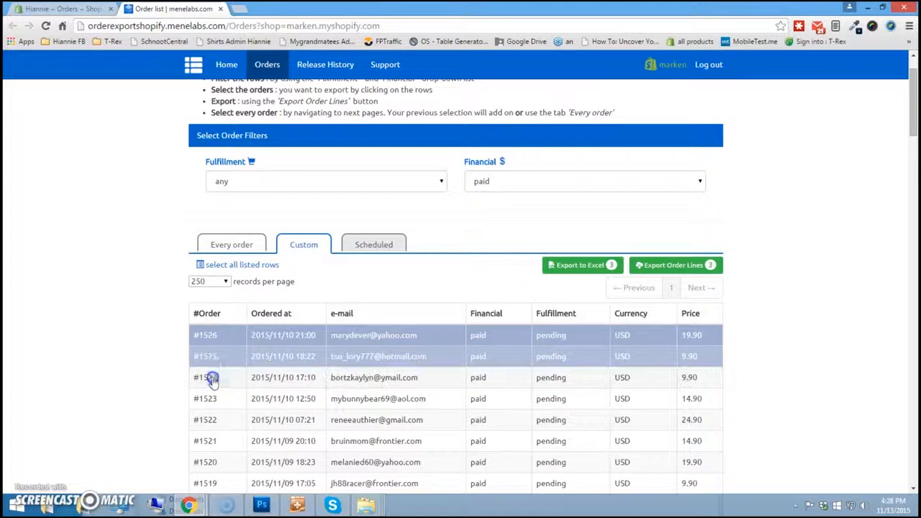
left_click(209, 356)
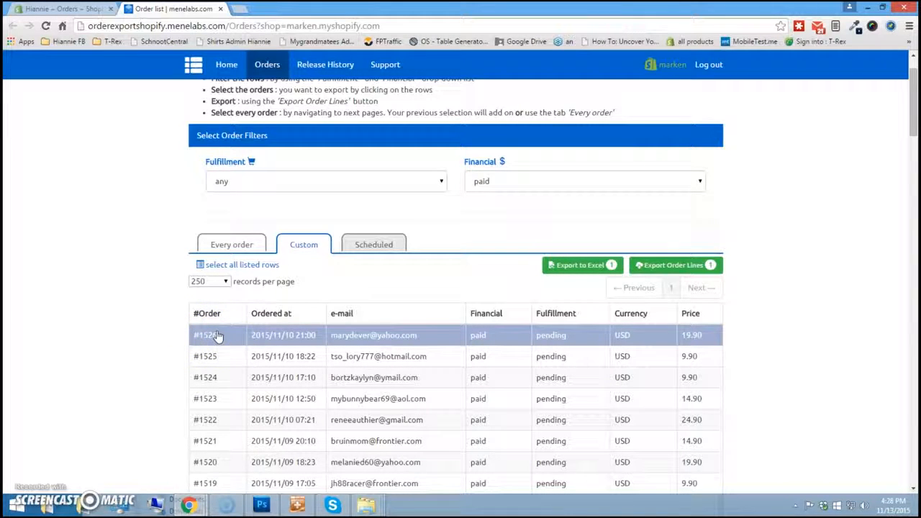
left_click(582, 266)
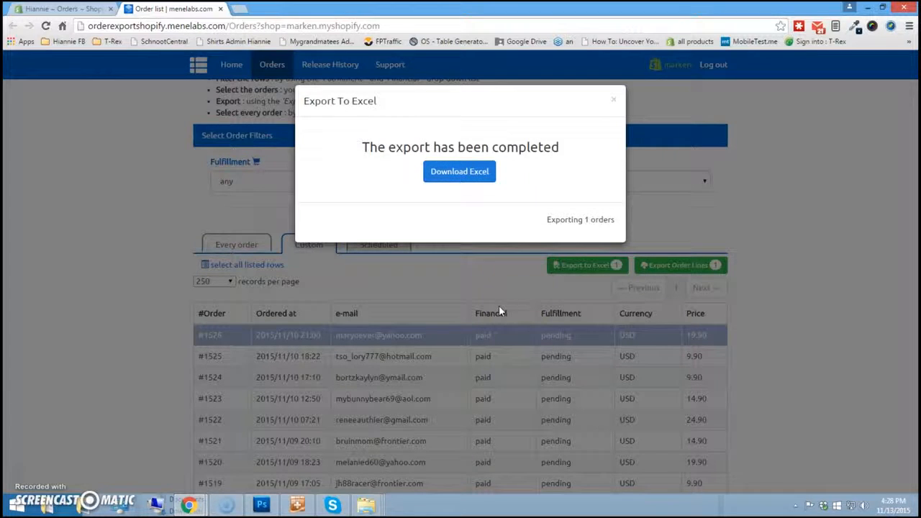
- Download the Excel export and open the .xlsx in OpenOffice Calc, confirming the security warning
left_click(469, 173)
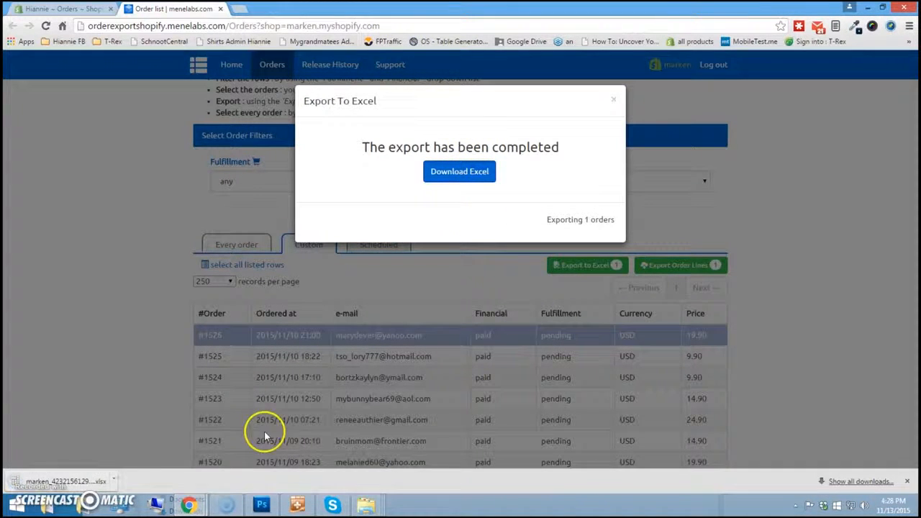
left_click(84, 481)
key("alt+Tab")
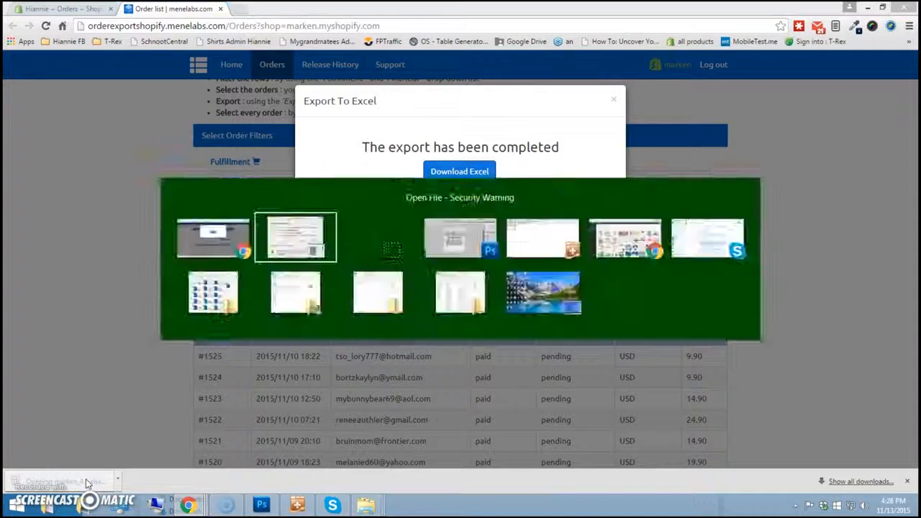
left_click(508, 264)
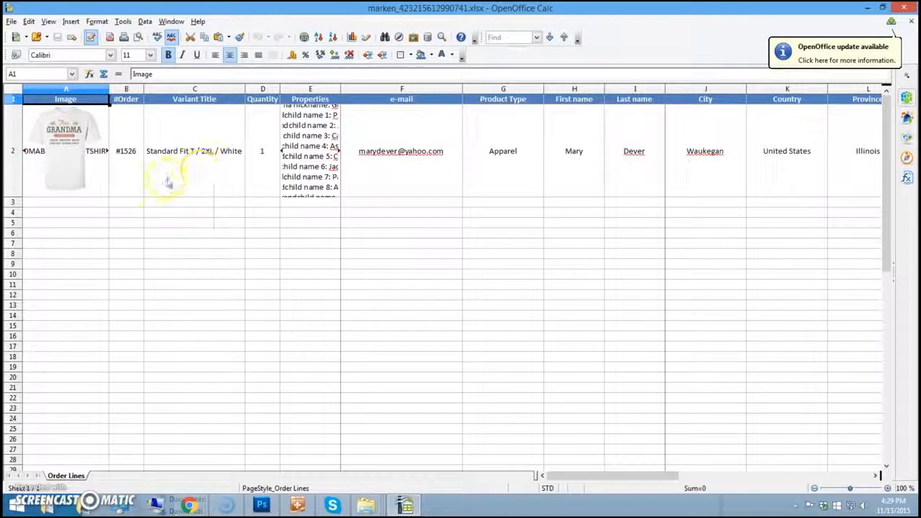
- Review order row 2's cells E2–H2 and move across to the Barcode cell O2
left_click(301, 140)
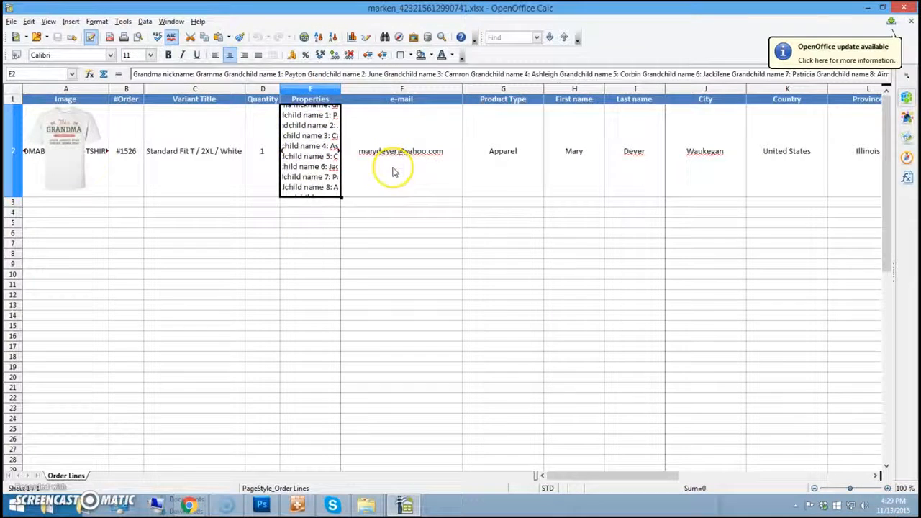
left_click(425, 173)
left_click(517, 175)
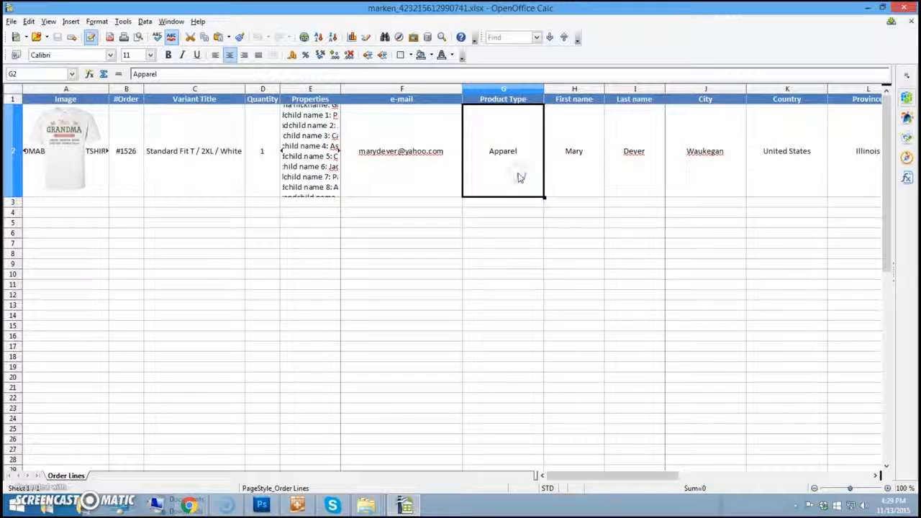
left_click(577, 175)
left_click_drag(627, 474, 721, 475)
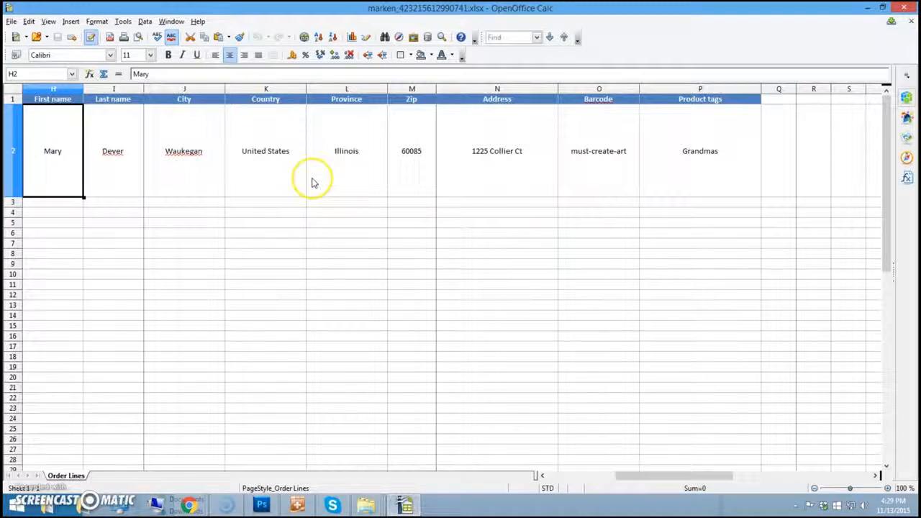
left_click(617, 126)
left_click(607, 90)
left_click(602, 125)
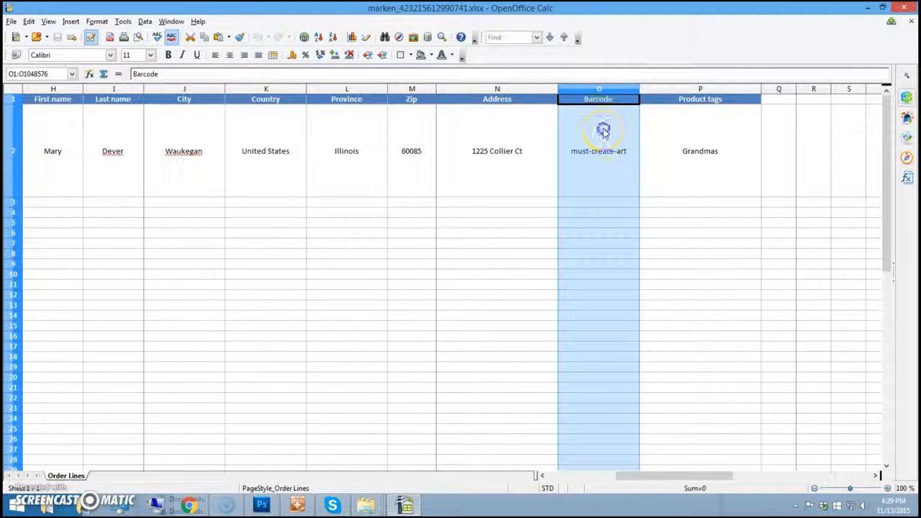
left_click(607, 106)
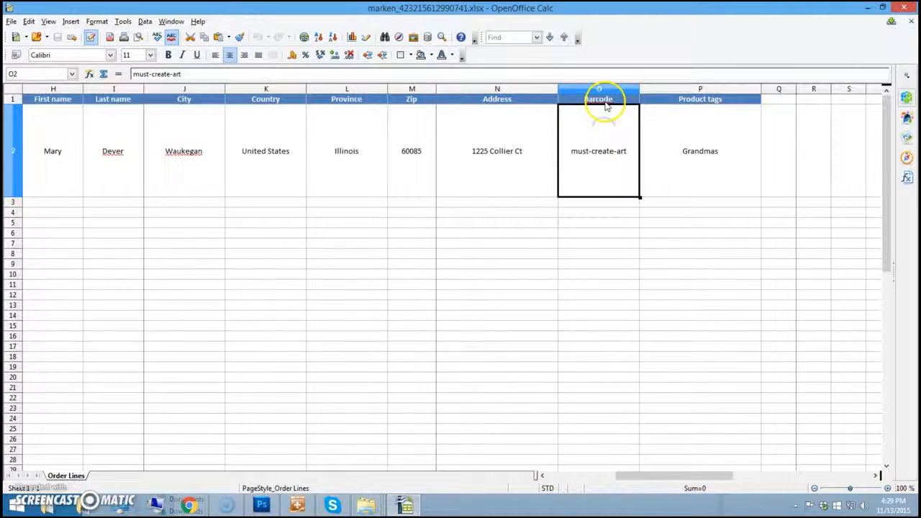
- Delete the must-create-art text from Barcode cell O2
left_click(597, 175)
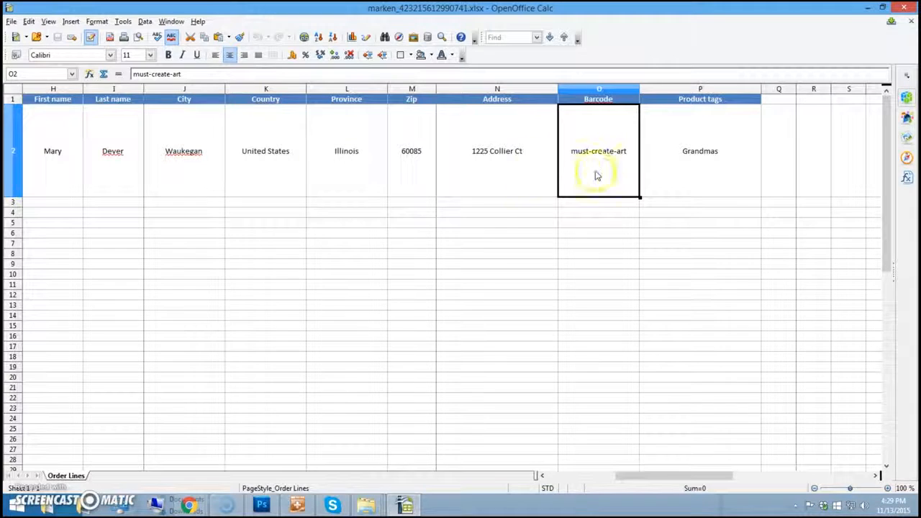
left_click(594, 175)
left_click(594, 173)
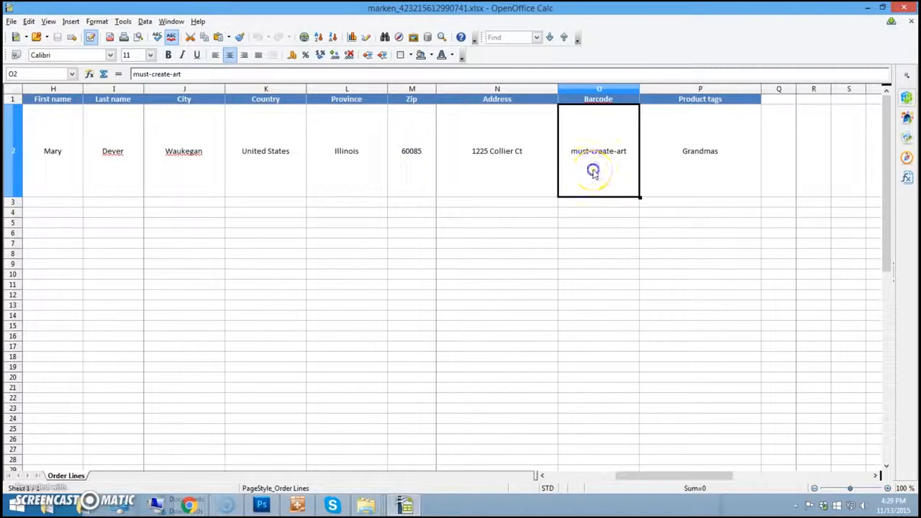
left_click_drag(202, 74, 133, 74)
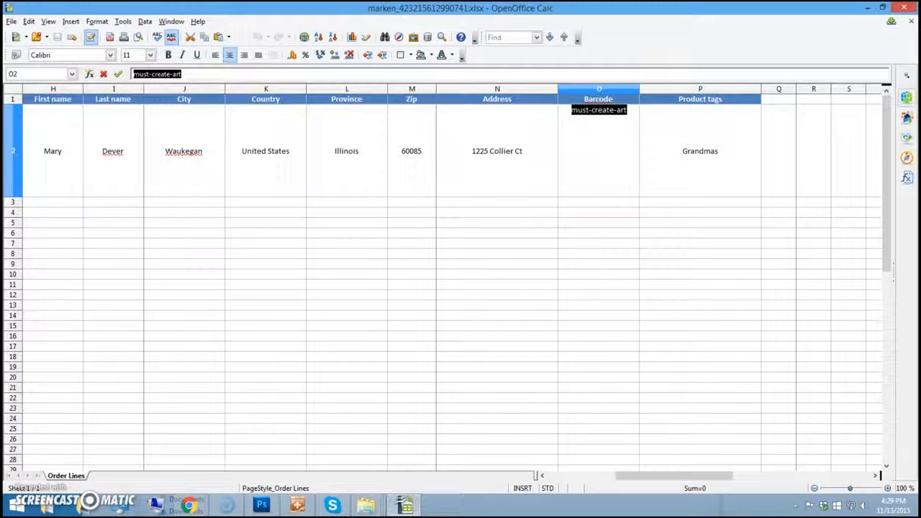
key("Delete")
left_click(639, 186)
left_click(636, 169)
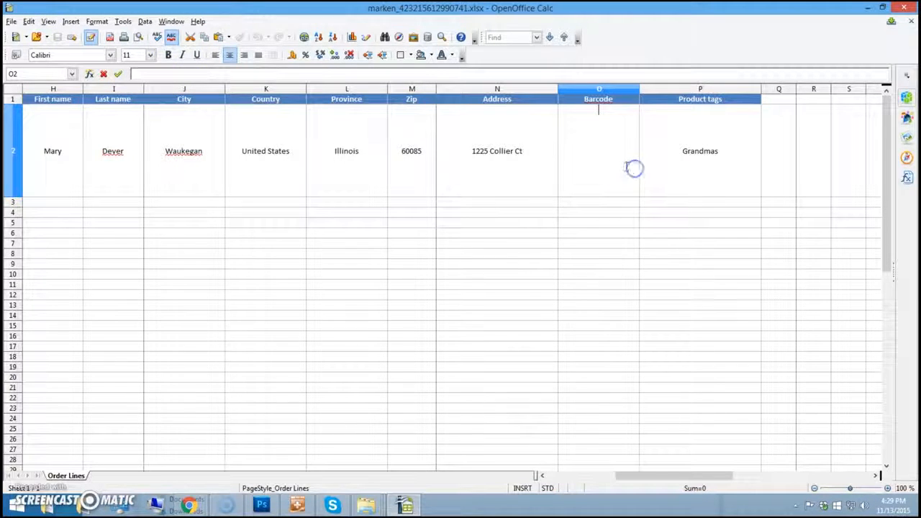
left_click(598, 159)
- Check the empty NoName03 note in NoteTab Light
key("alt+Tab")
left_click(52, 279)
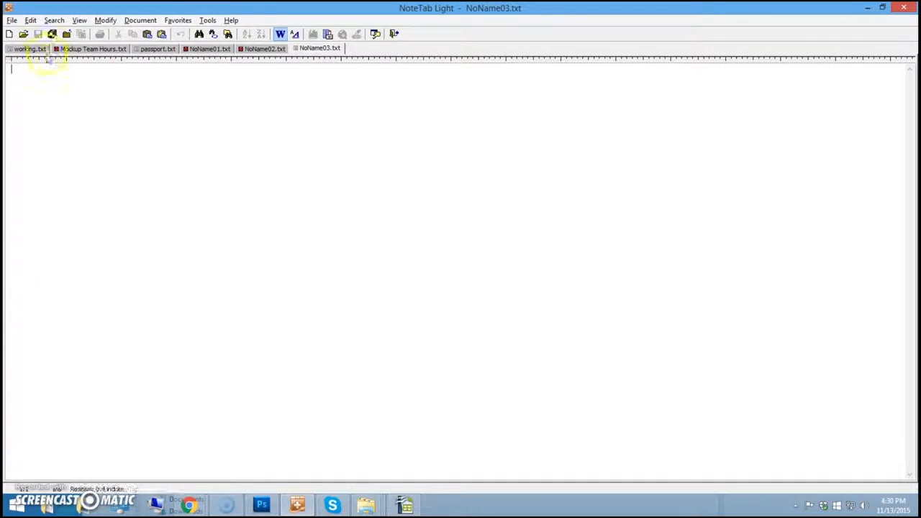
left_click(252, 137)
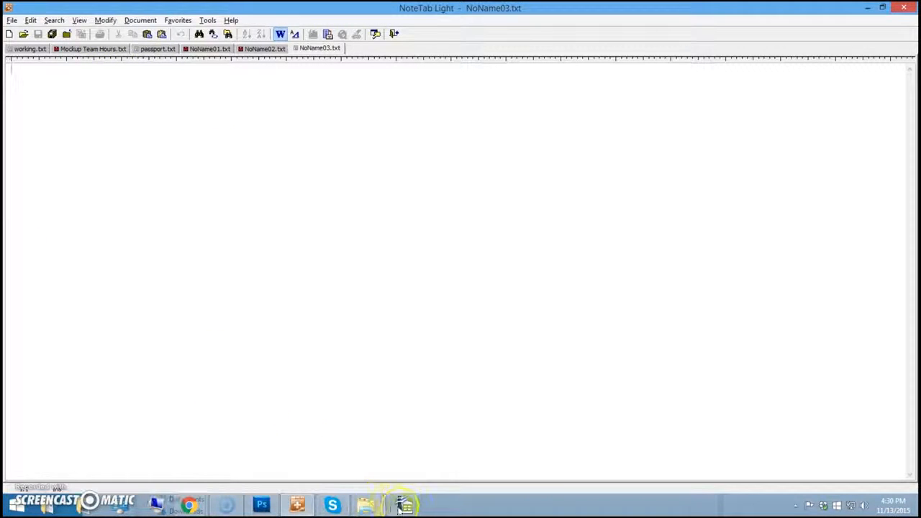
- Copy the entire row 2 of order #1526 in OpenOffice Calc
left_click(404, 505)
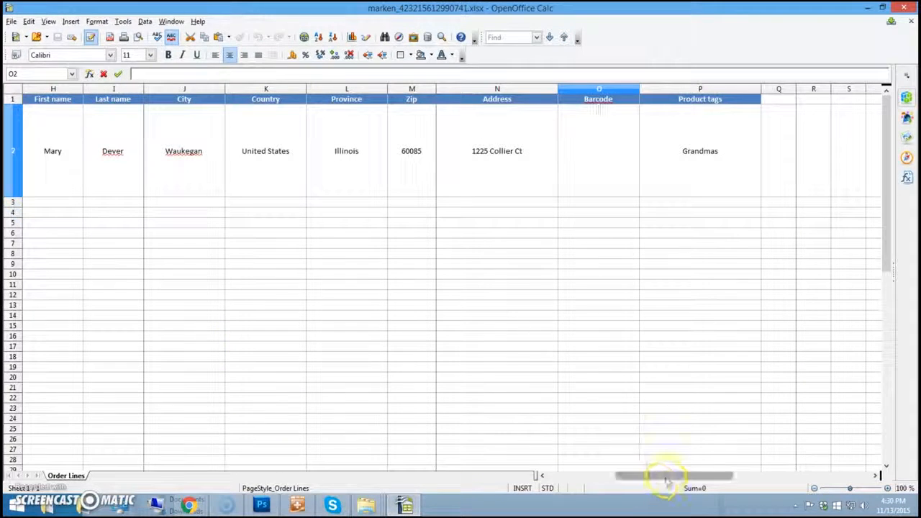
left_click_drag(664, 475, 525, 479)
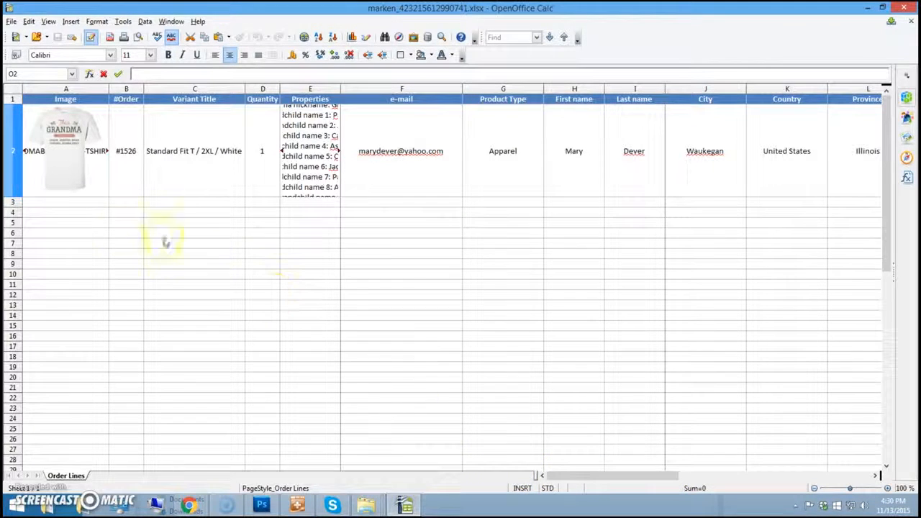
left_click(13, 133)
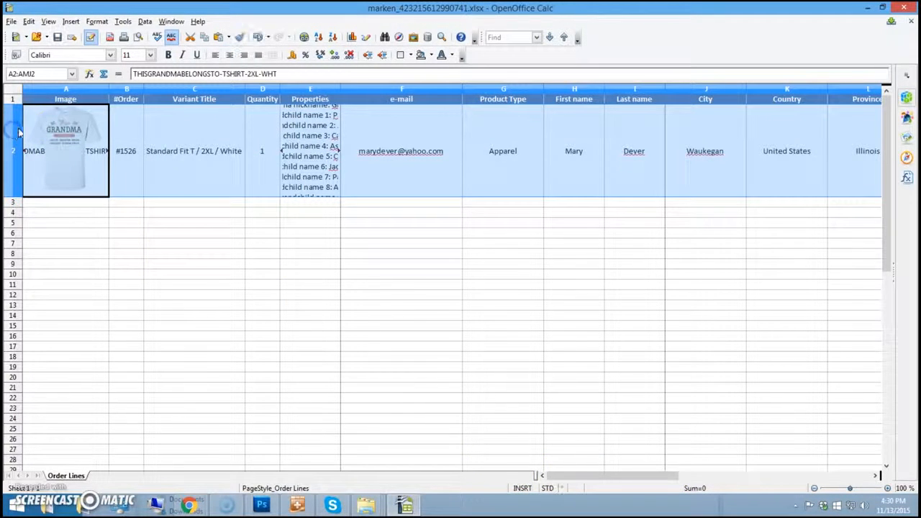
right_click(304, 133)
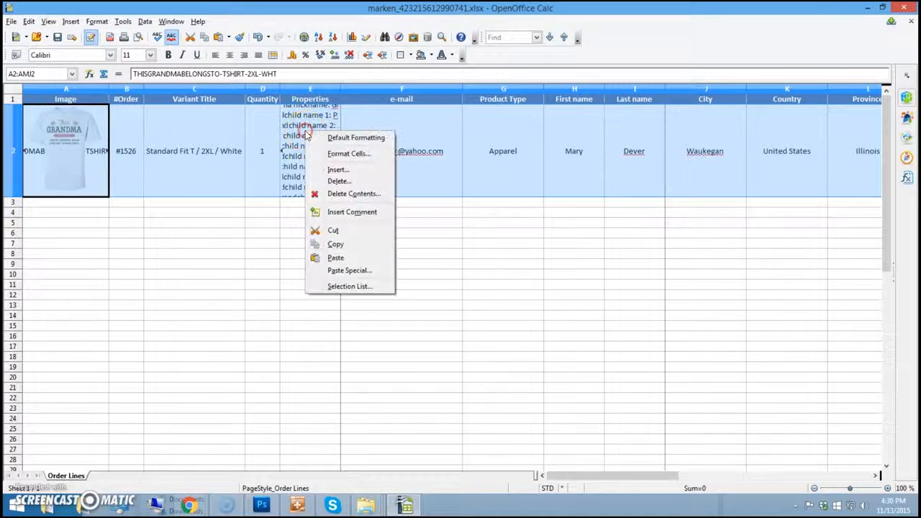
left_click(348, 244)
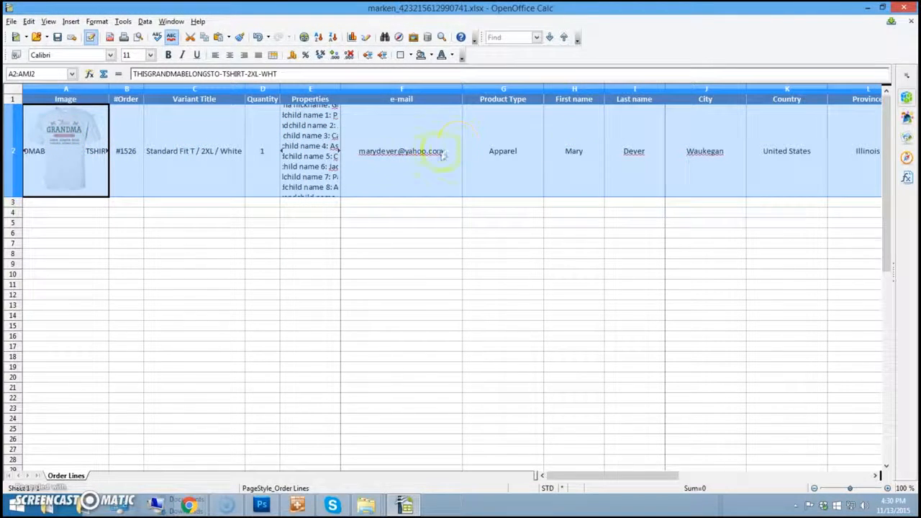
left_click(301, 507)
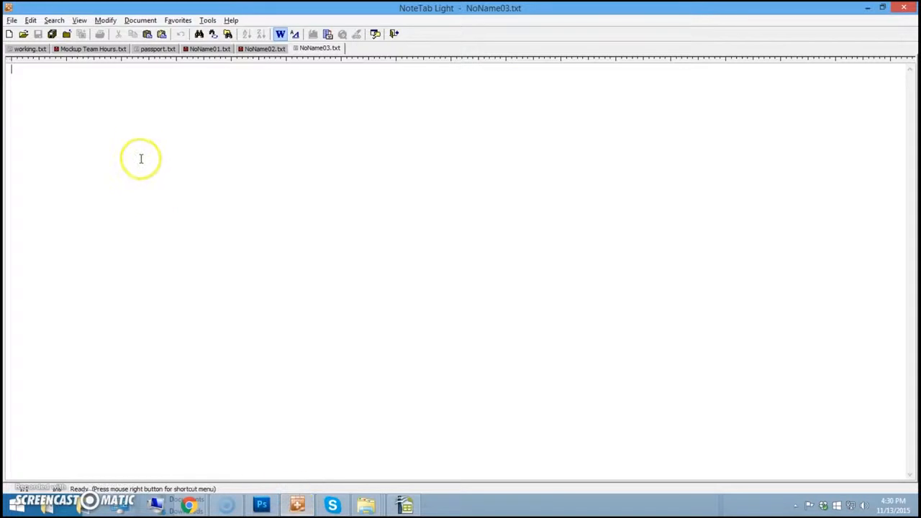
- Paste the copied order row into NoName03 and convert all its text to Upper Case
right_click(129, 138)
left_click(151, 204)
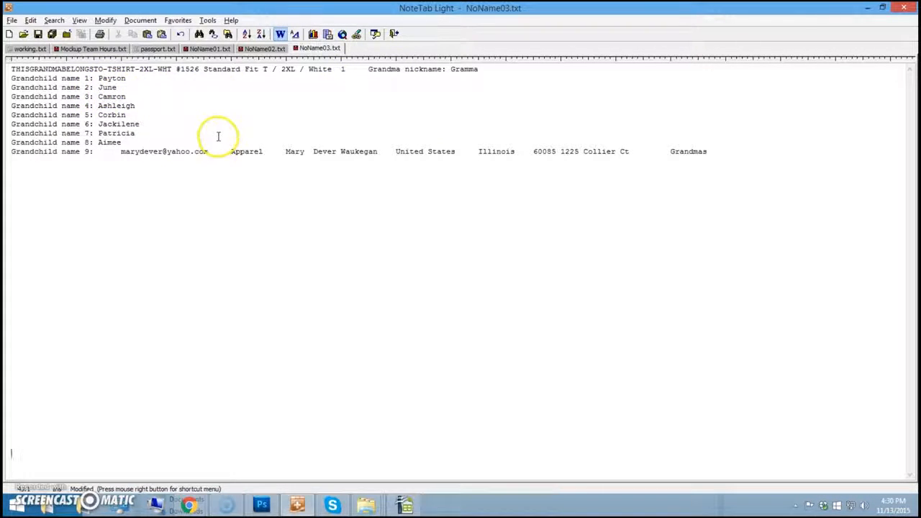
left_click_drag(755, 160, 30, 70)
left_click(105, 20)
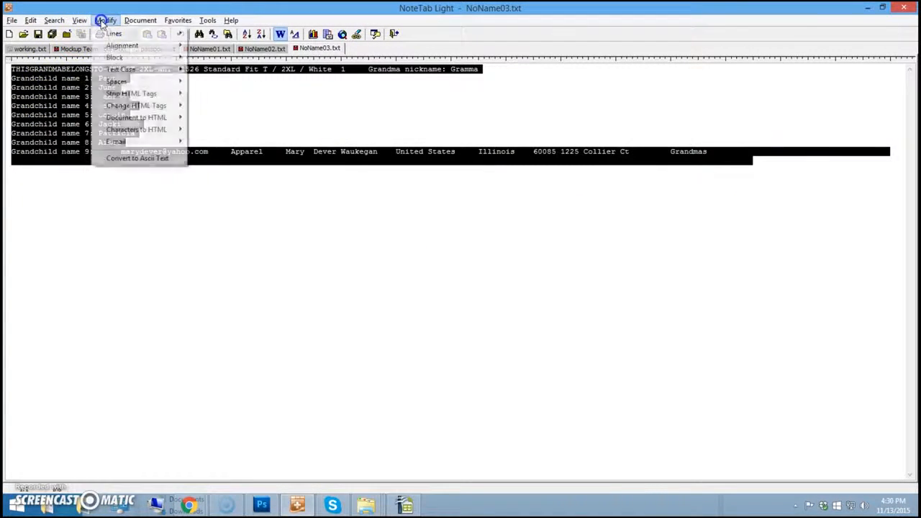
mouse_move(122, 75)
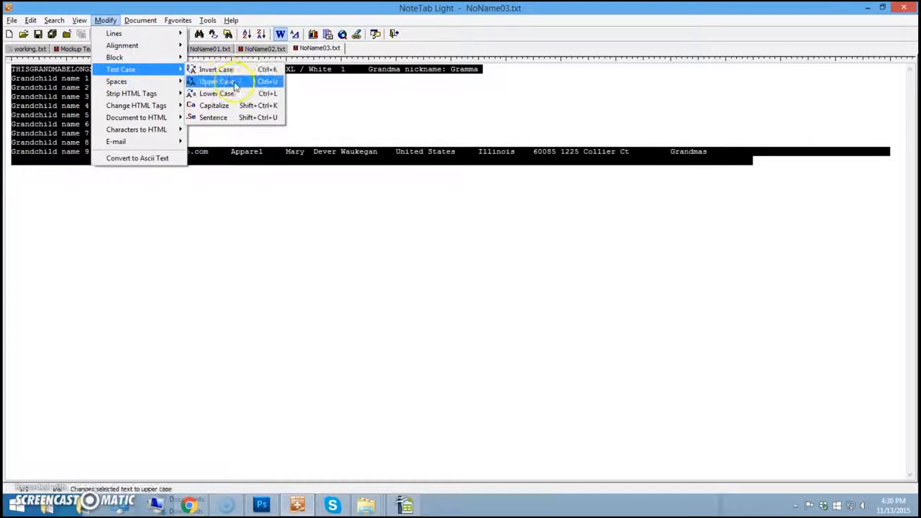
left_click(205, 80)
left_click(339, 204)
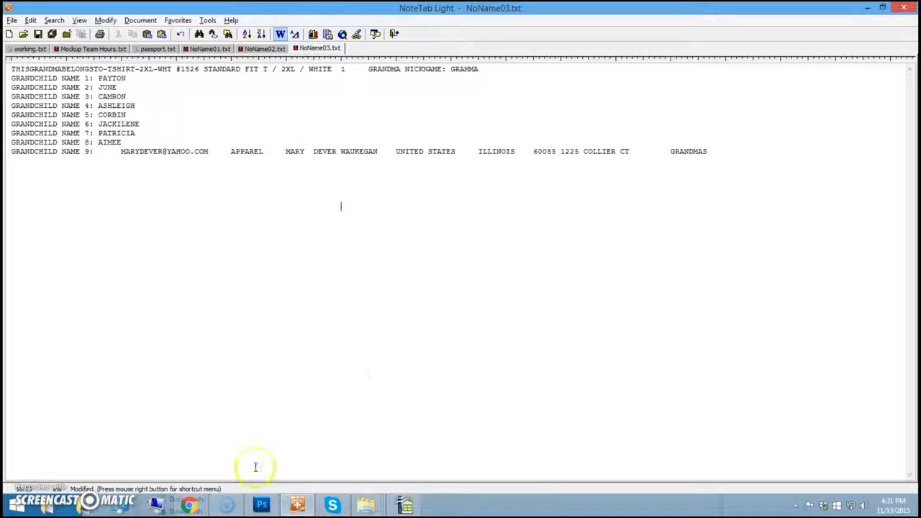
left_click(261, 503)
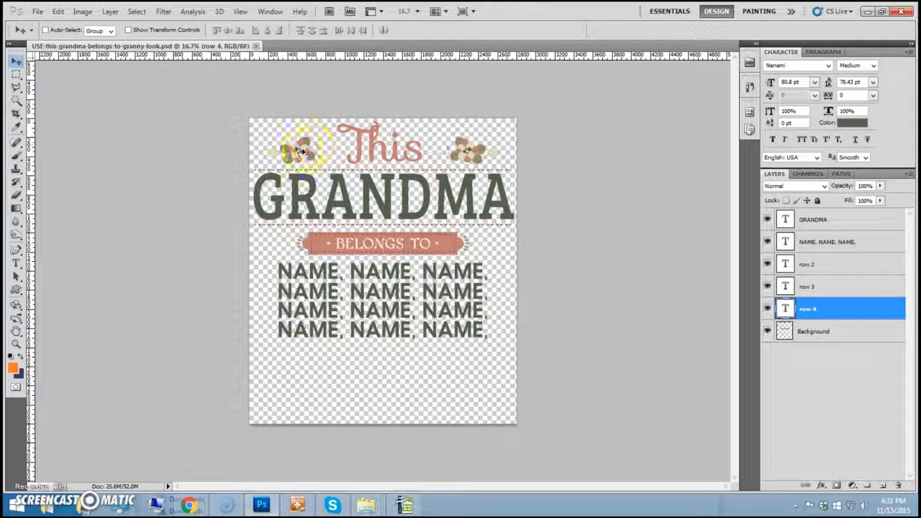
- Copy the order's grandma nickname GRAMMA from the NoteTab order text
left_click(804, 277)
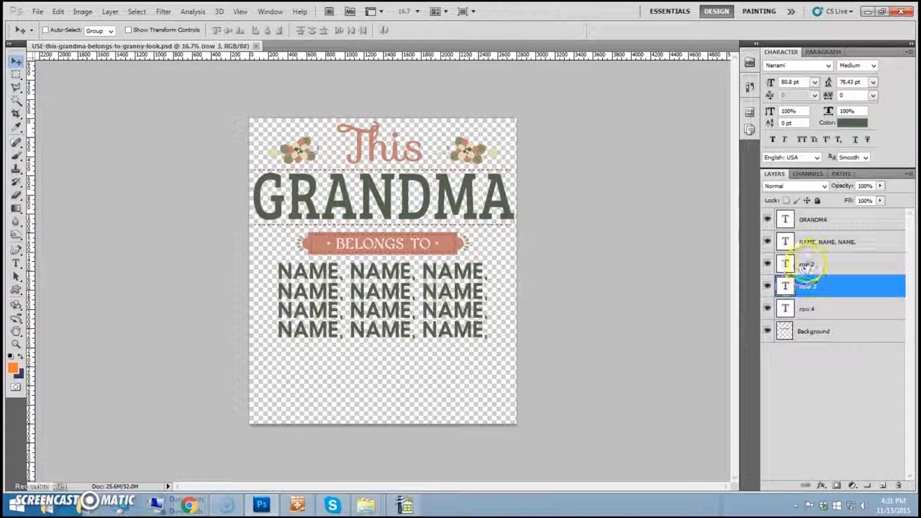
left_click(805, 264)
left_click(799, 242)
left_click(816, 219)
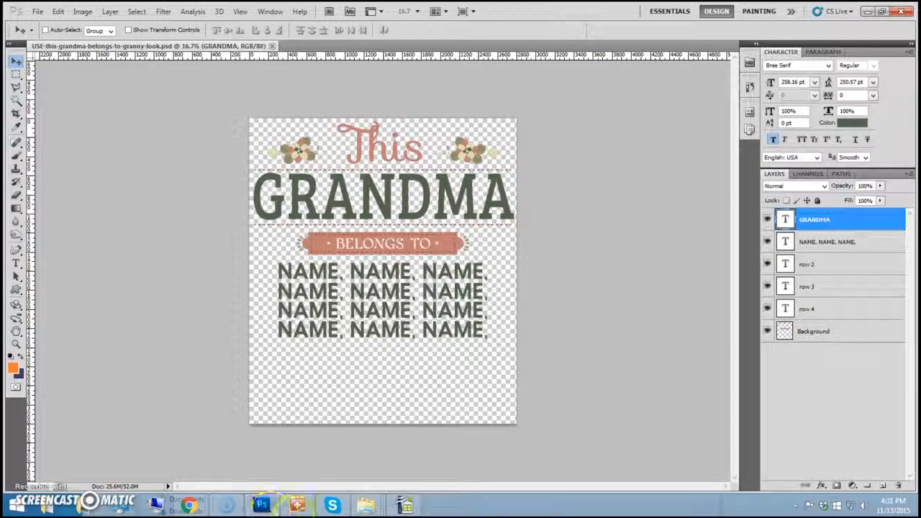
left_click(297, 504)
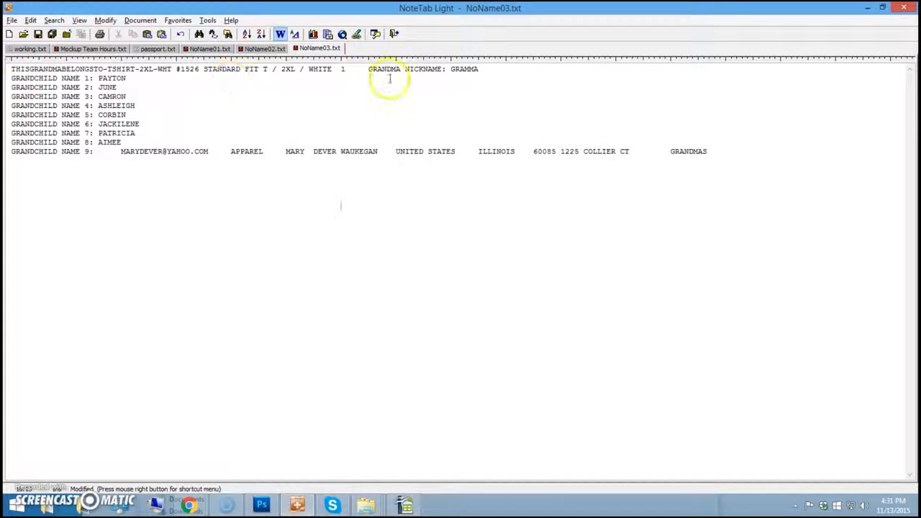
double_click(467, 70)
right_click(469, 71)
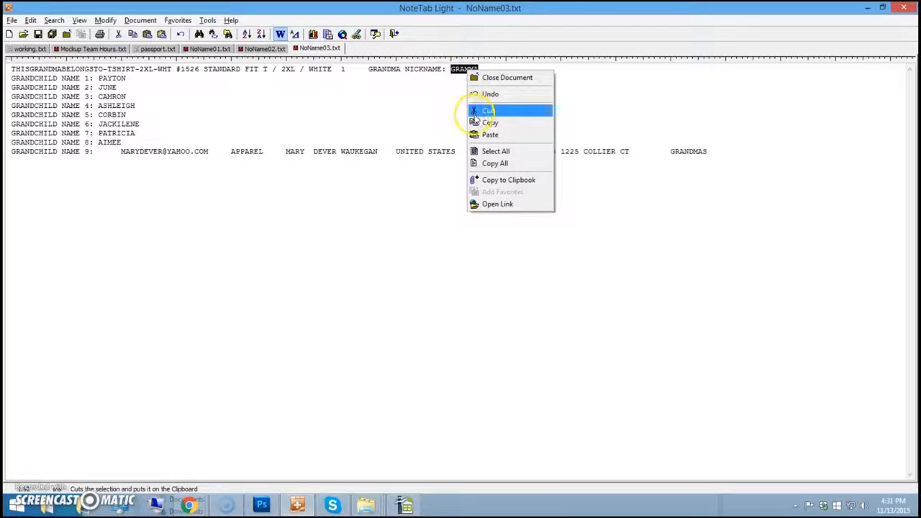
left_click(490, 124)
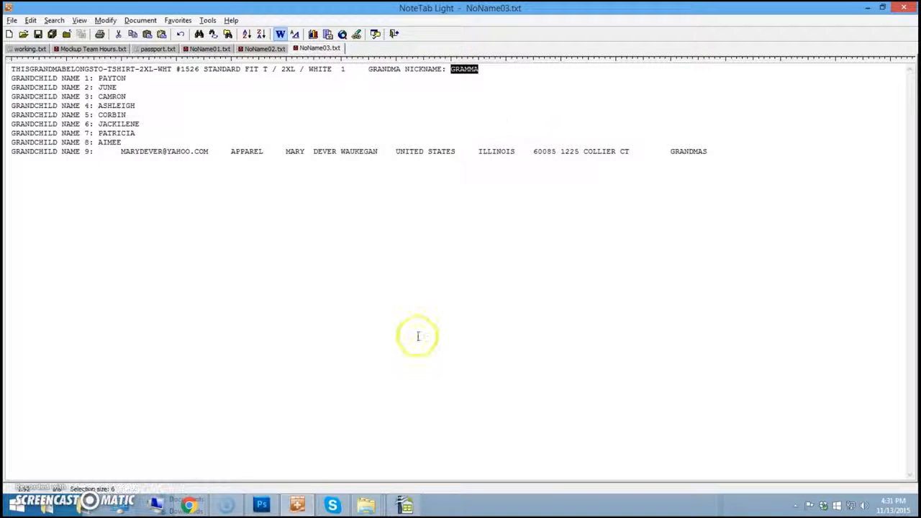
- Replace the title word GRANDMA with the pasted GRAMMA in the title text layer
left_click(261, 505)
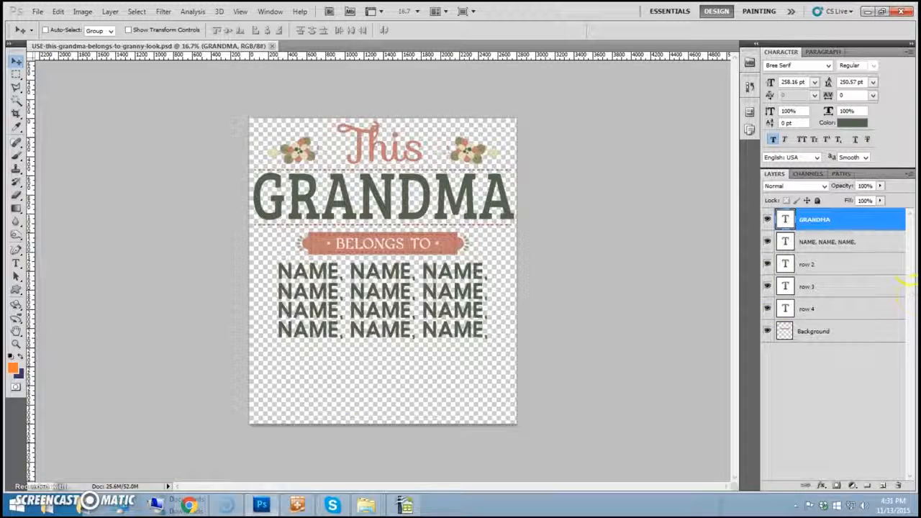
double_click(814, 220)
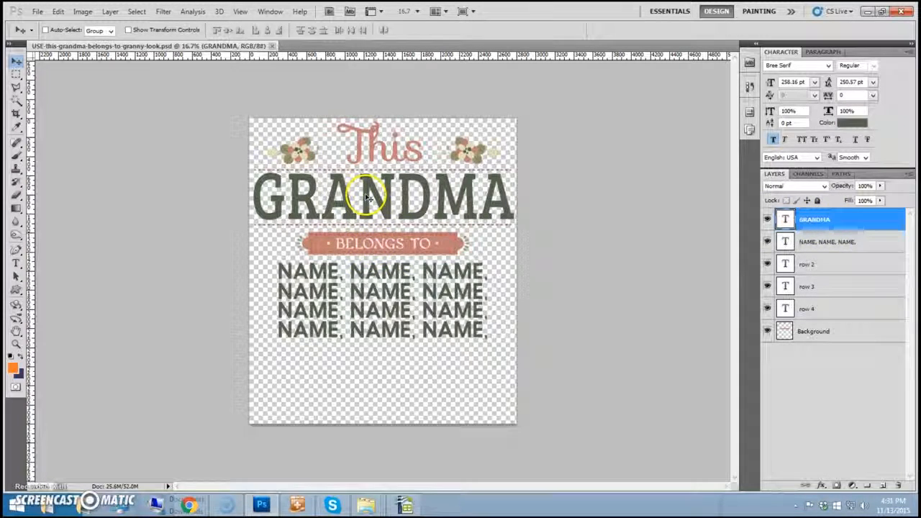
left_click(16, 264)
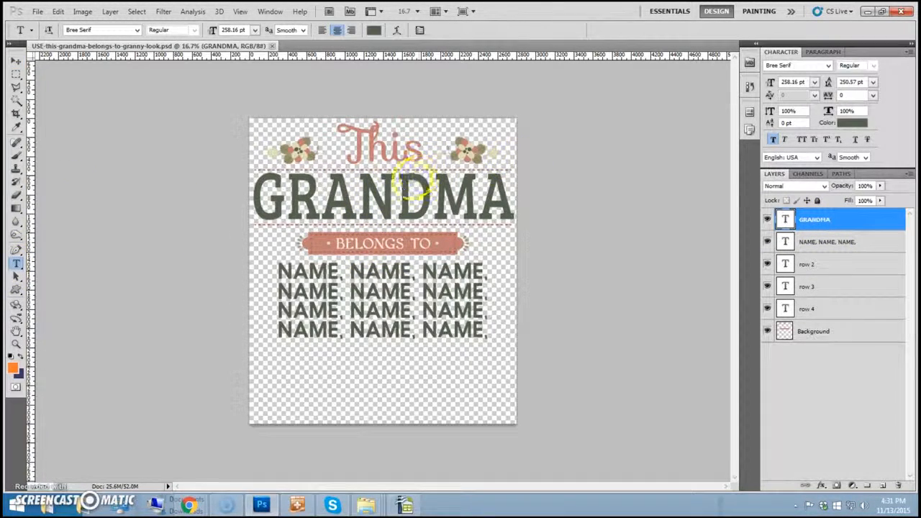
double_click(413, 180)
right_click(404, 187)
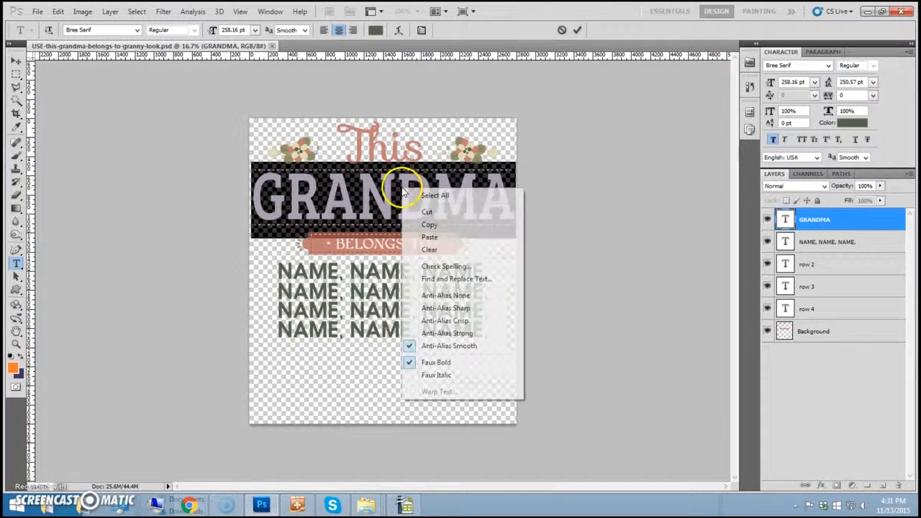
left_click(448, 241)
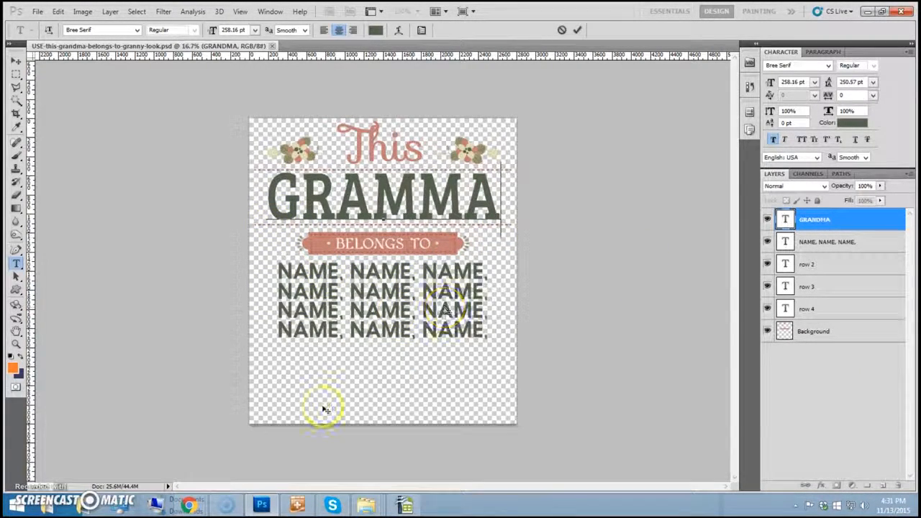
left_click(298, 503)
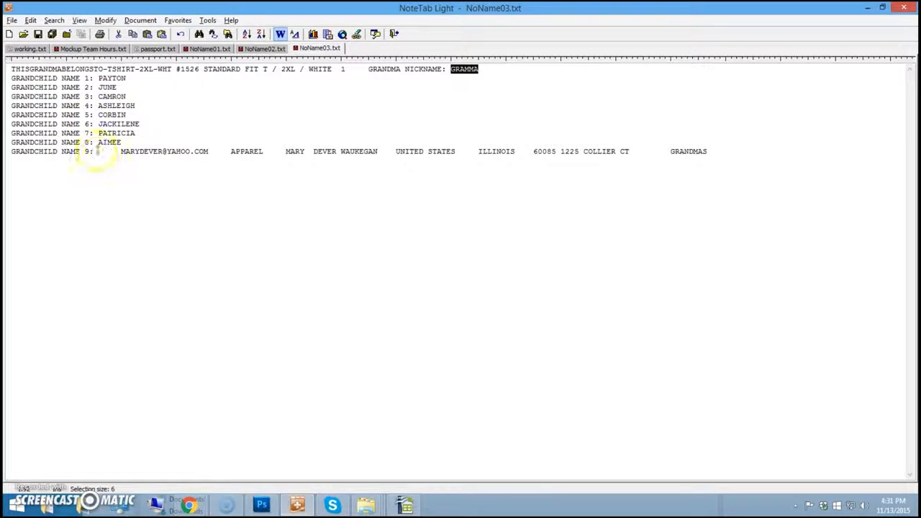
- Paste the first grandchild name over the first NAME placeholder in row one
right_click(111, 81)
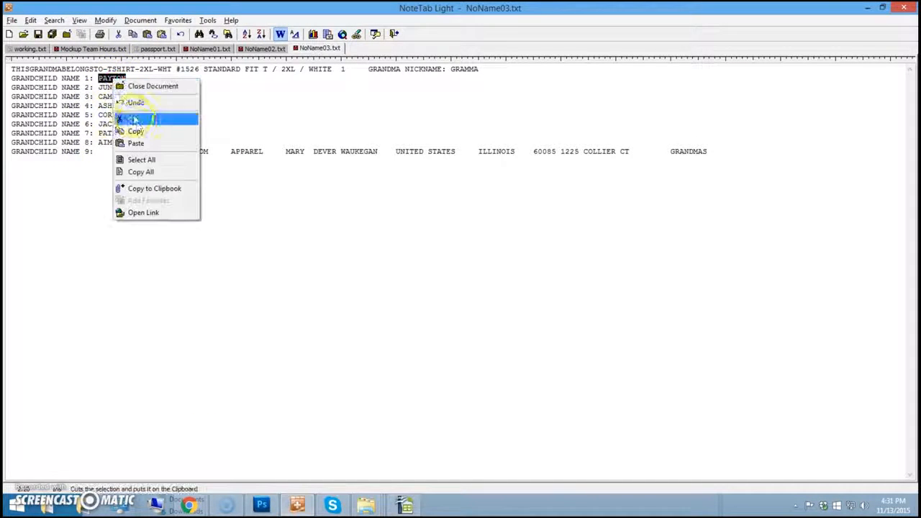
left_click(144, 132)
left_click(244, 510)
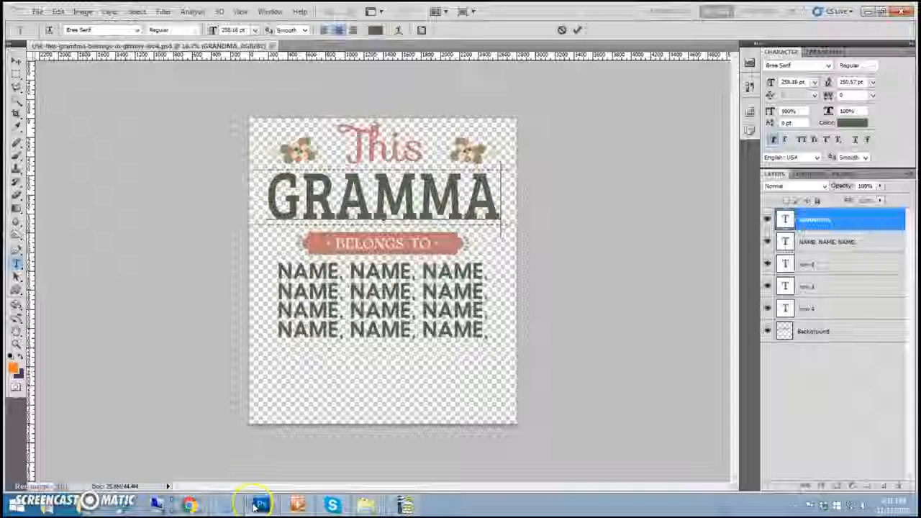
left_click(815, 220)
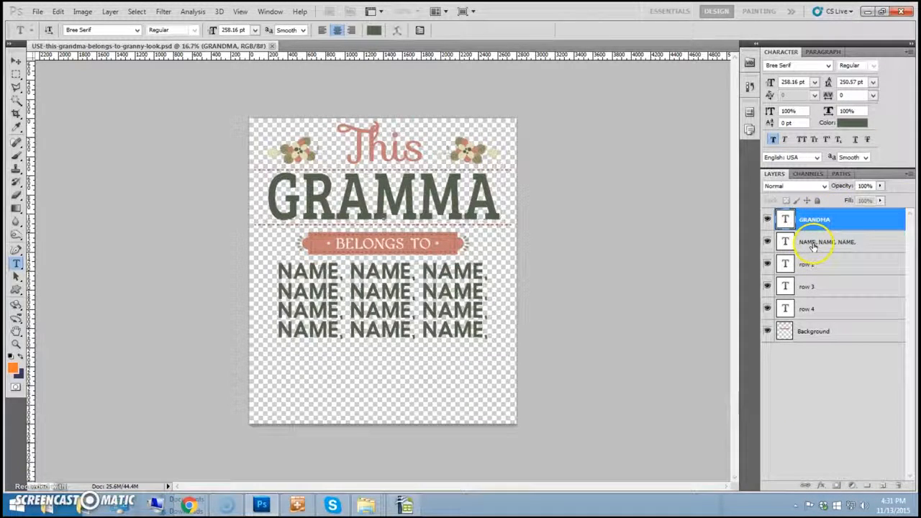
left_click(806, 240)
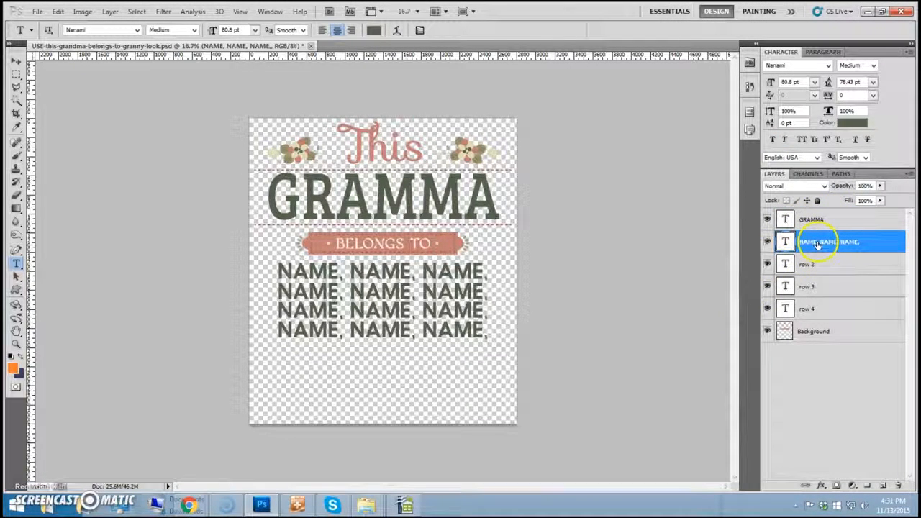
double_click(310, 270)
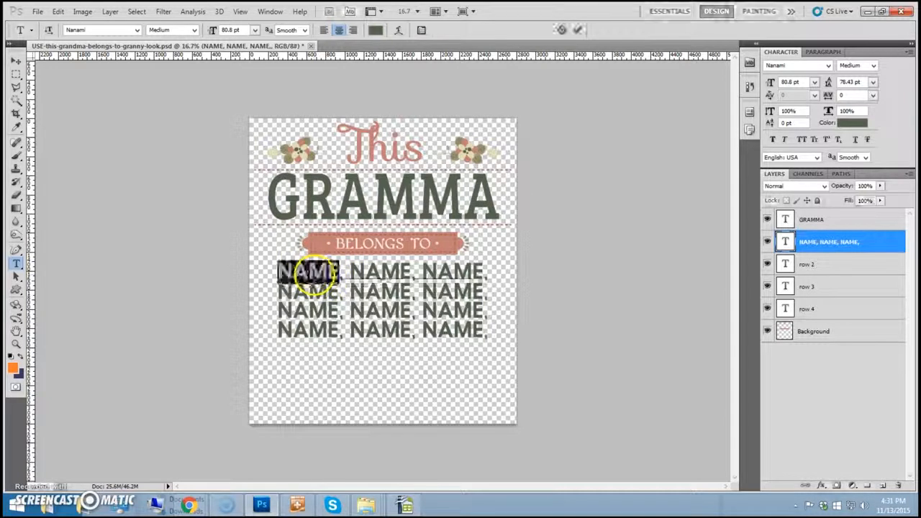
right_click(330, 276)
left_click(342, 325)
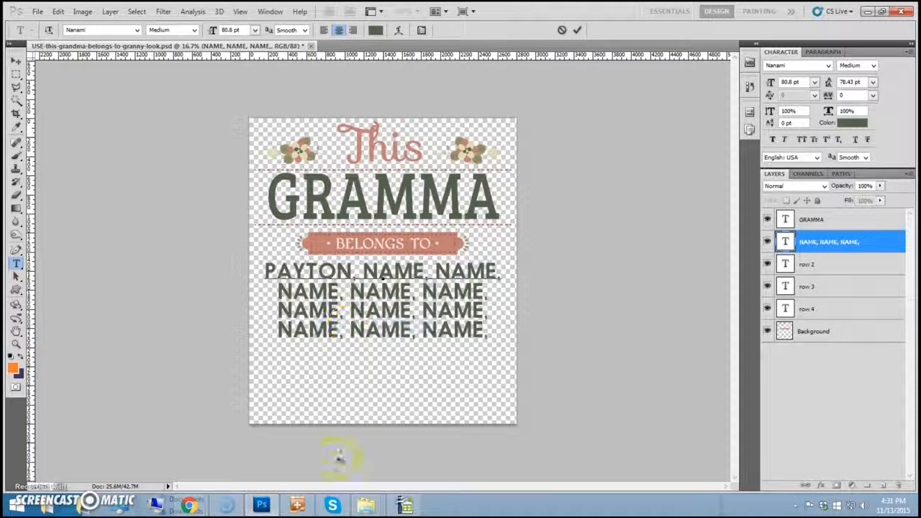
- Paste the second grandchild name over row one's second NAME placeholder
left_click(301, 503)
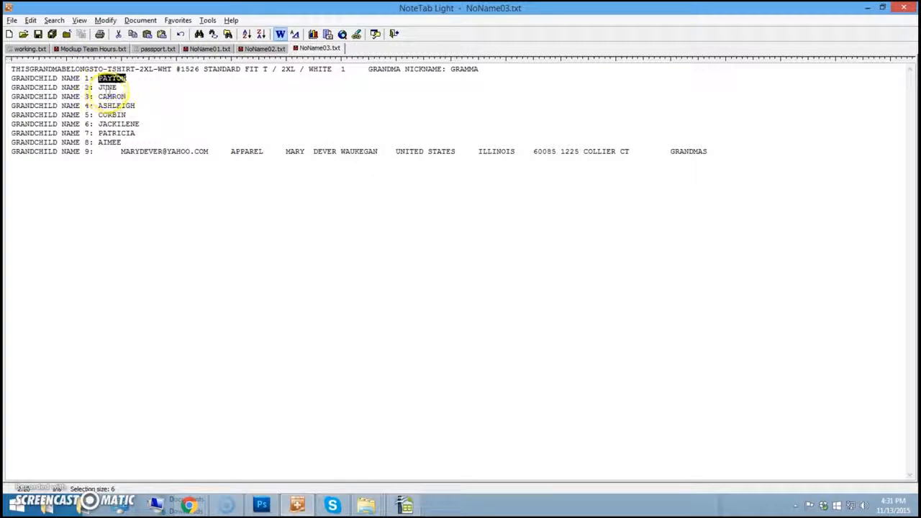
double_click(107, 87)
right_click(109, 88)
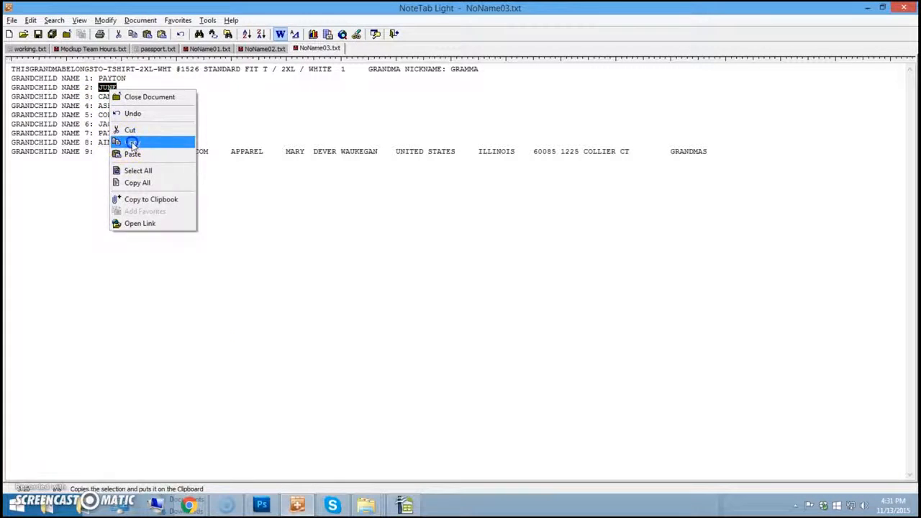
left_click(132, 144)
left_click(260, 505)
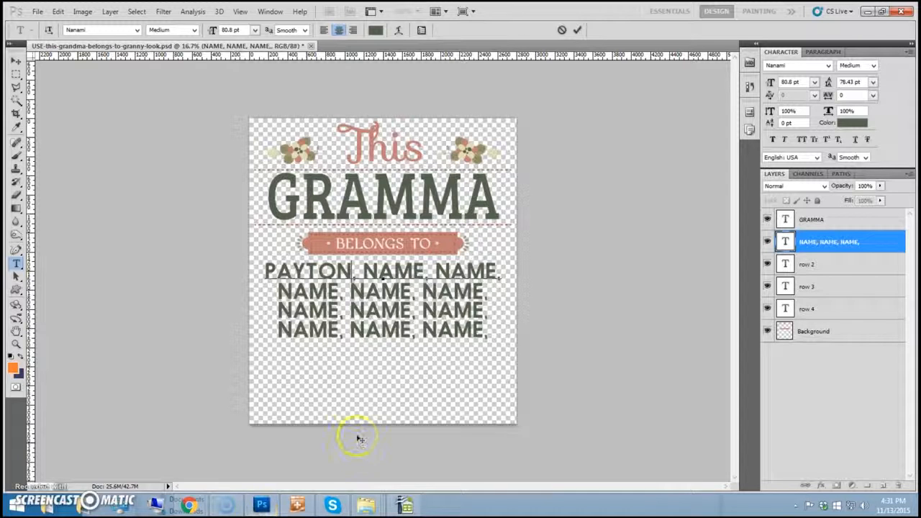
double_click(394, 270)
right_click(400, 271)
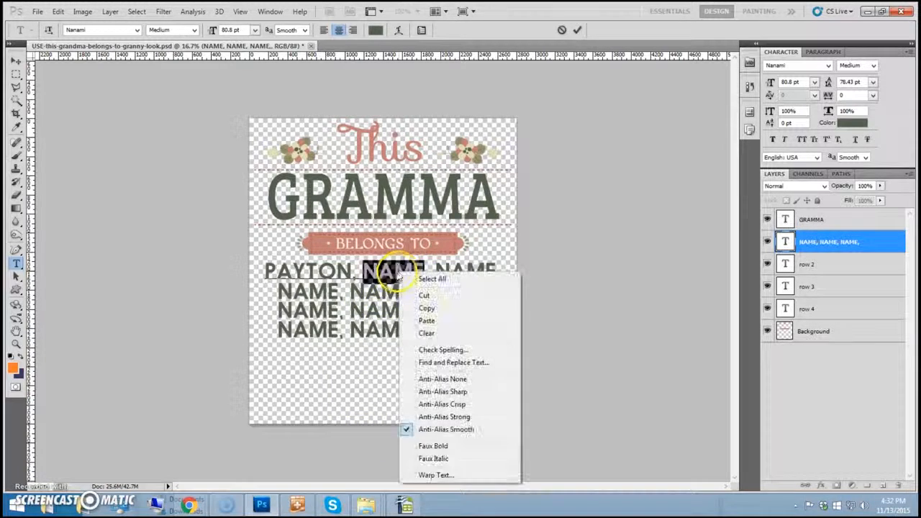
left_click(427, 320)
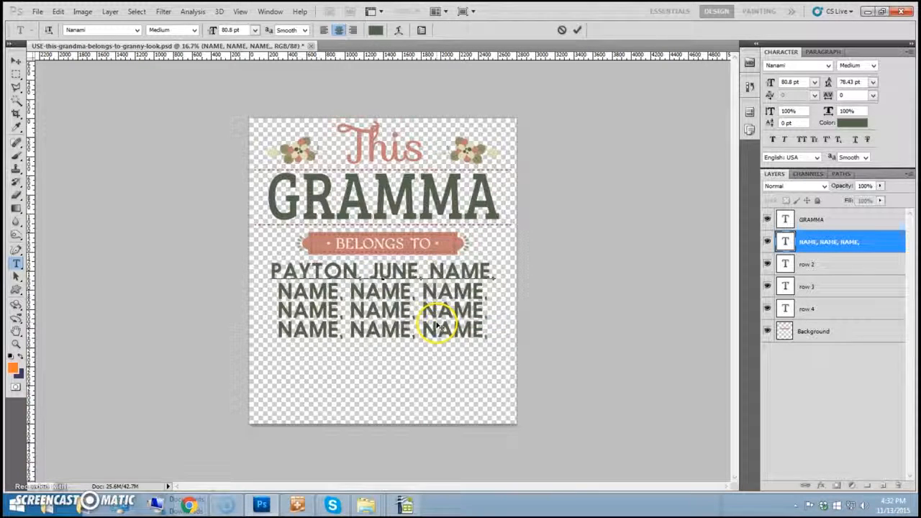
- Paste the third grandchild name over row one's last NAME placeholder and commit the layer
left_click(296, 505)
double_click(111, 96)
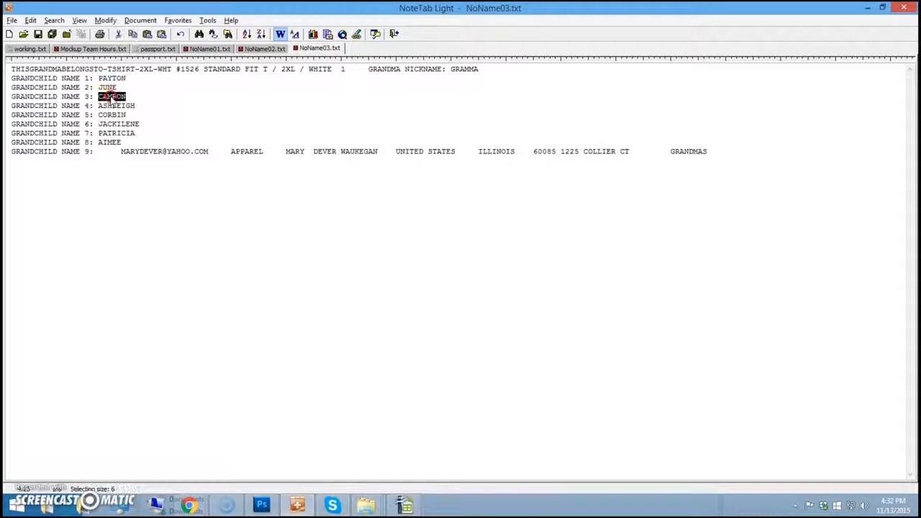
right_click(111, 97)
left_click(140, 150)
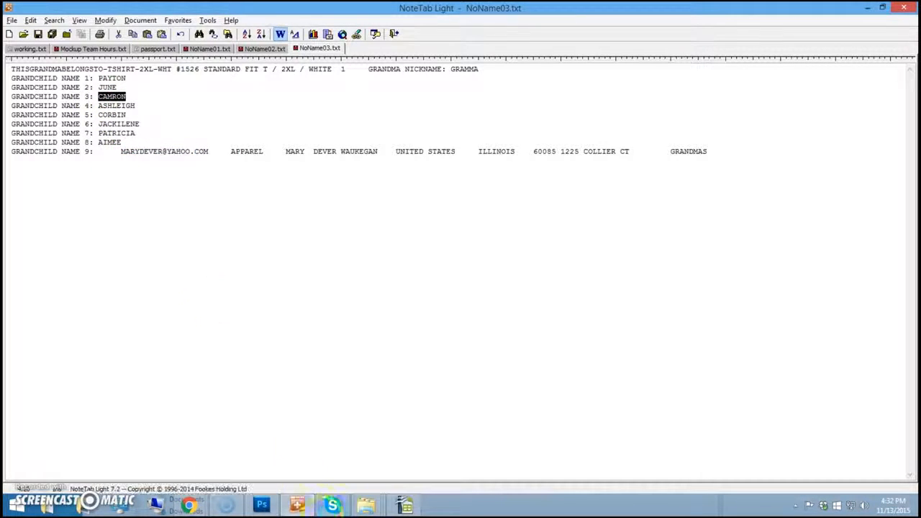
left_click(263, 506)
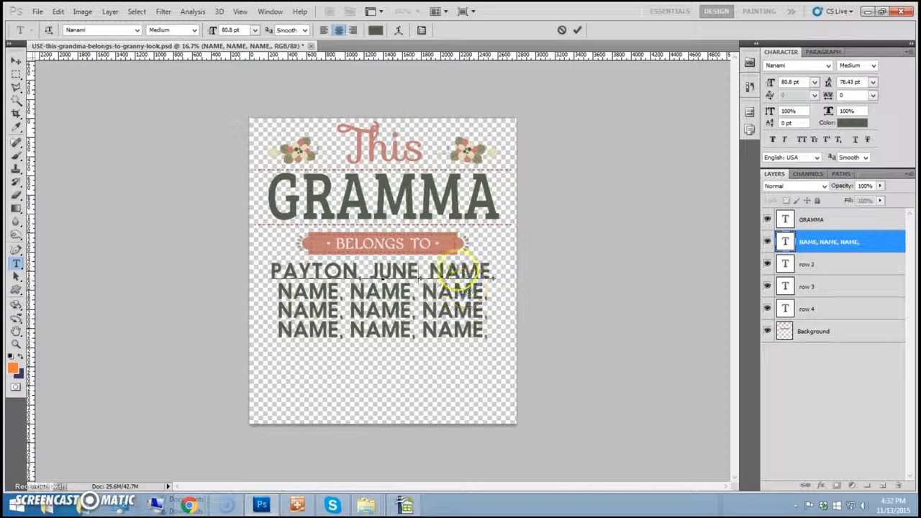
double_click(459, 272)
right_click(459, 272)
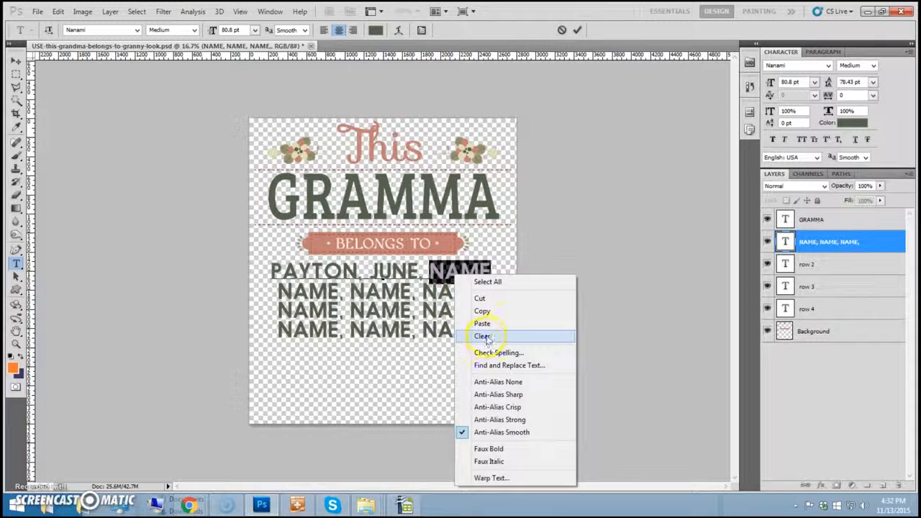
left_click(536, 323)
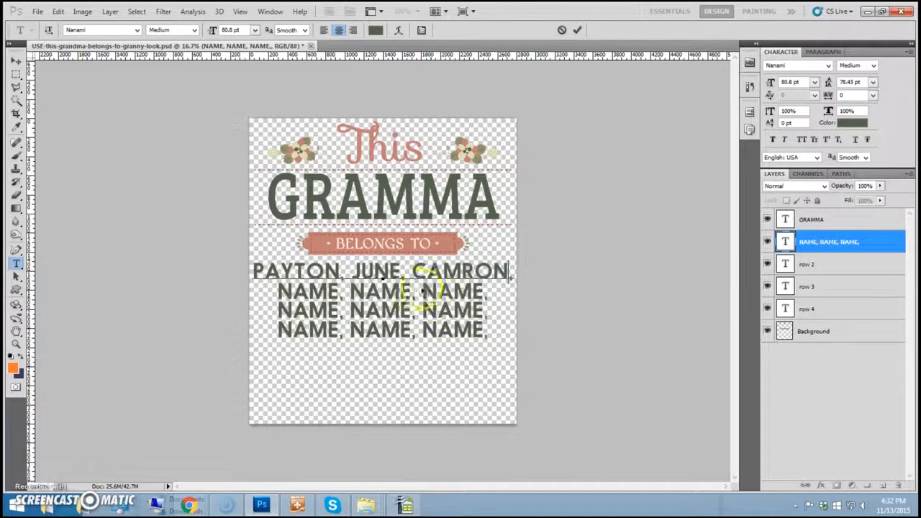
left_click(804, 266)
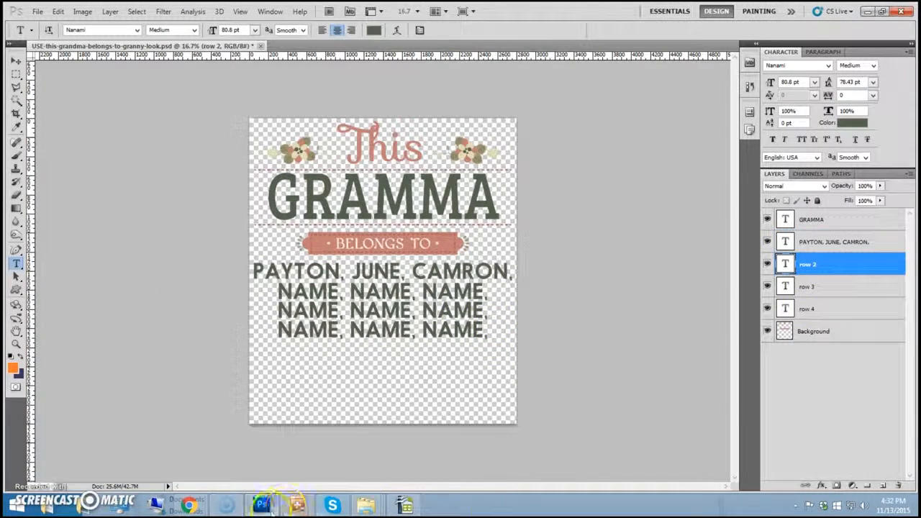
- Paste the fourth grandchild name over the first NAME placeholder in row 2
left_click(299, 506)
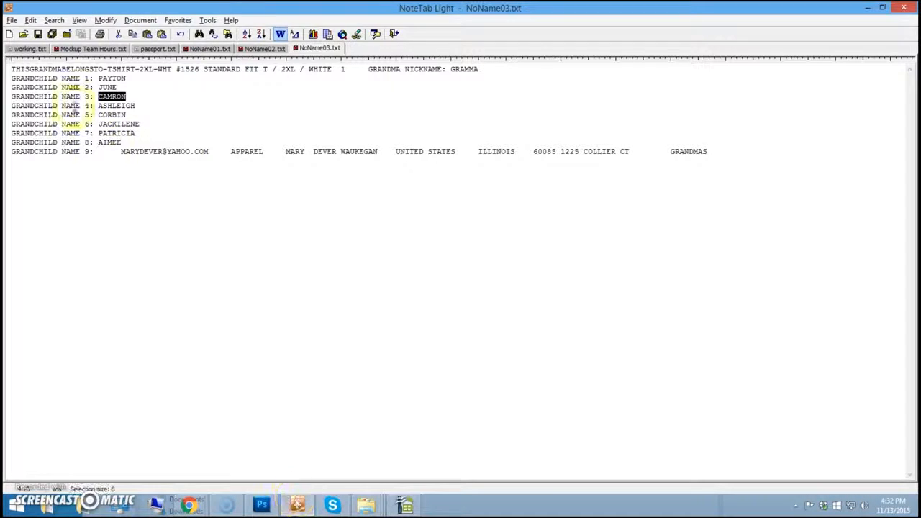
double_click(125, 106)
right_click(125, 107)
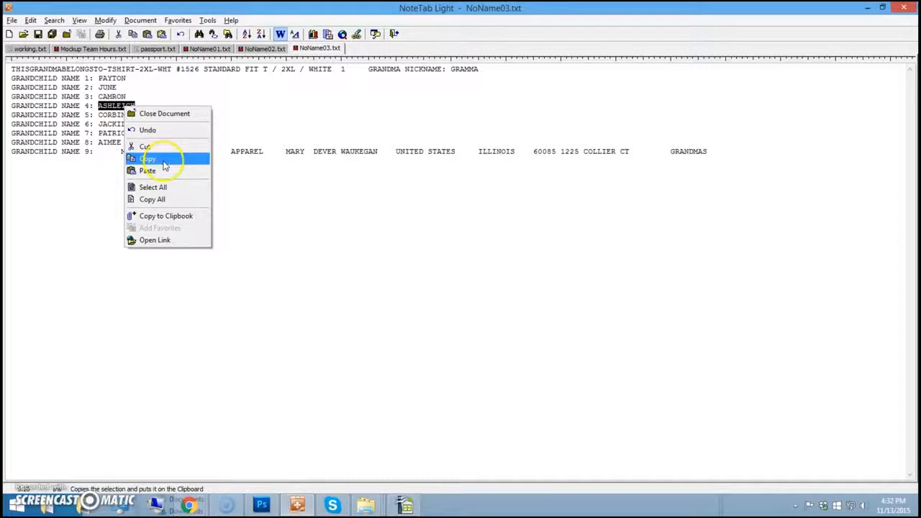
left_click(171, 159)
left_click(261, 505)
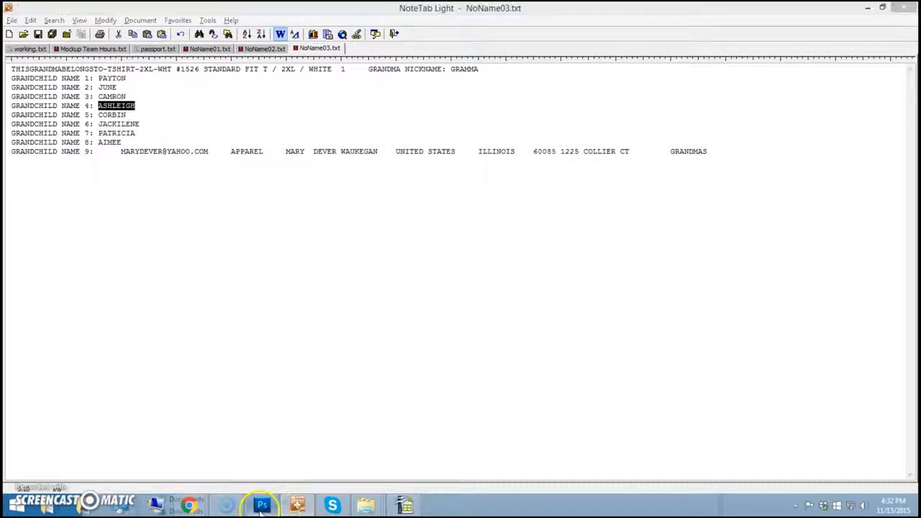
double_click(307, 290)
right_click(308, 290)
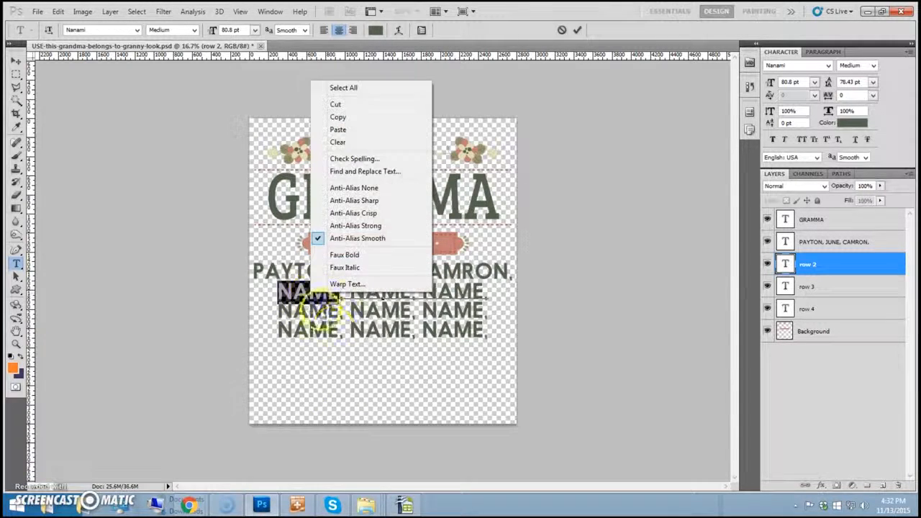
left_click(364, 130)
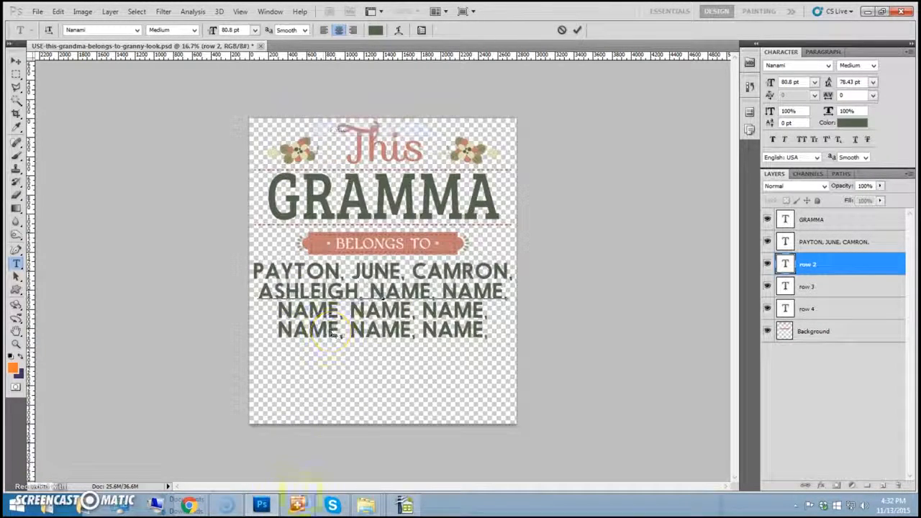
- Paste the fifth grandchild name over row 2's second NAME placeholder
left_click(297, 505)
double_click(117, 115)
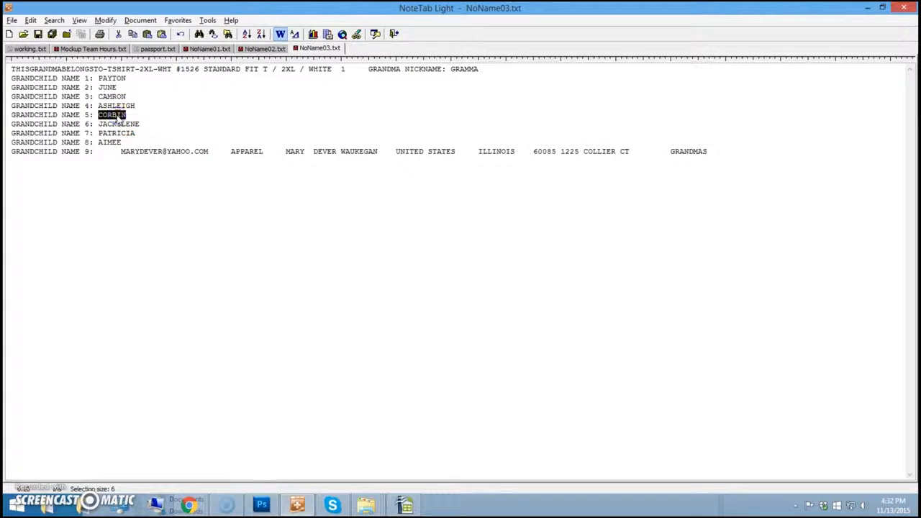
right_click(117, 115)
left_click(152, 167)
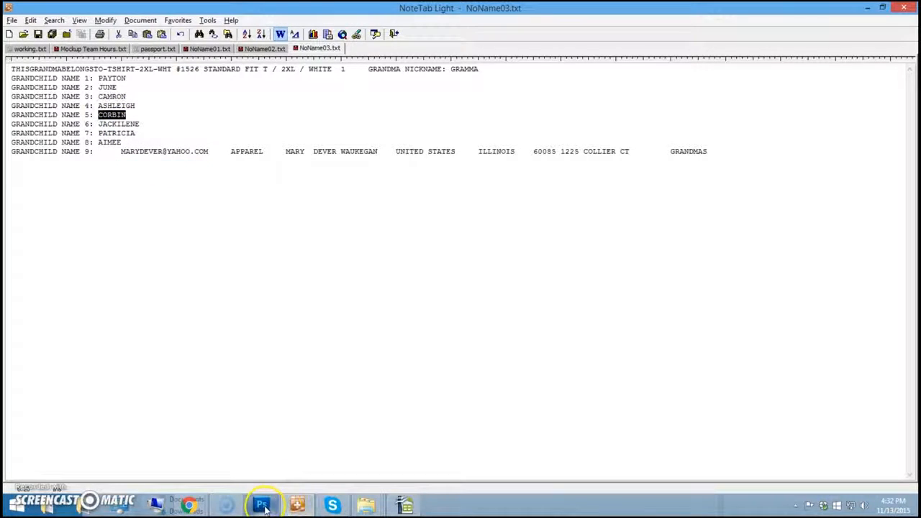
left_click(261, 505)
double_click(388, 290)
right_click(389, 289)
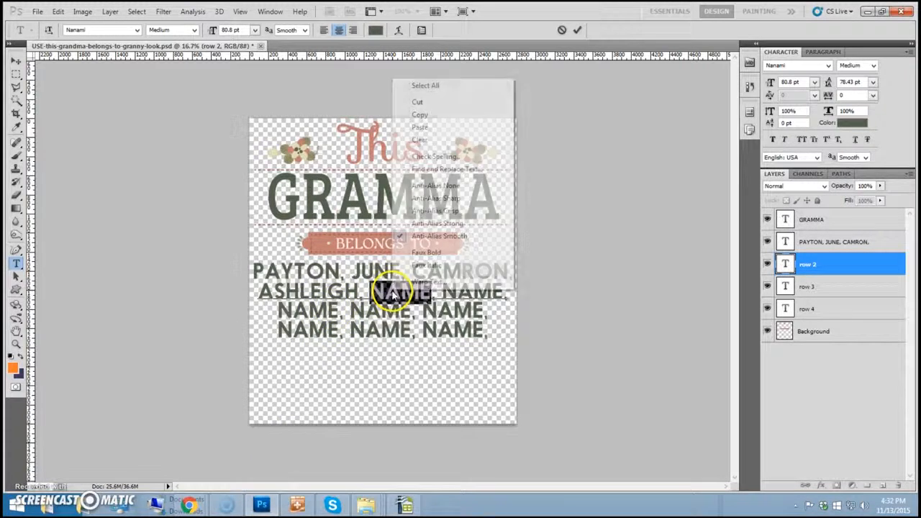
left_click(434, 132)
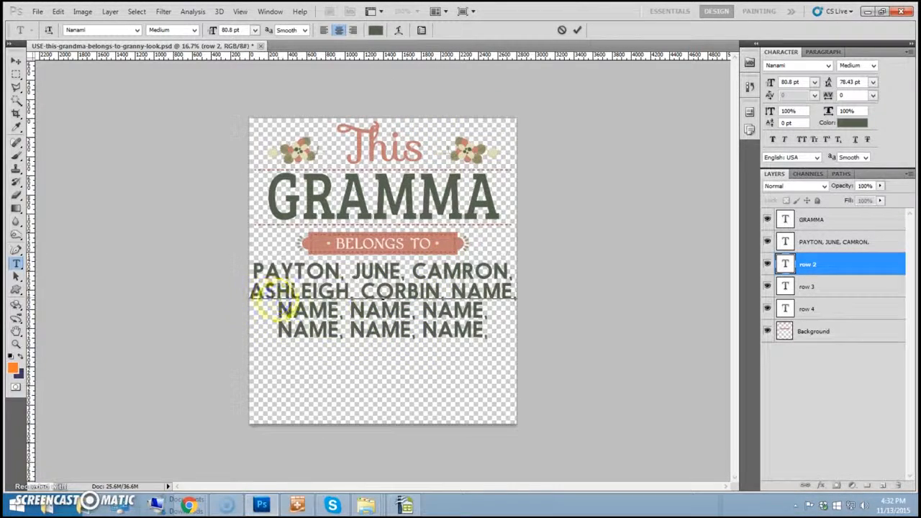
- Paste the sixth grandchild name over row 2's last NAME placeholder
left_click(297, 505)
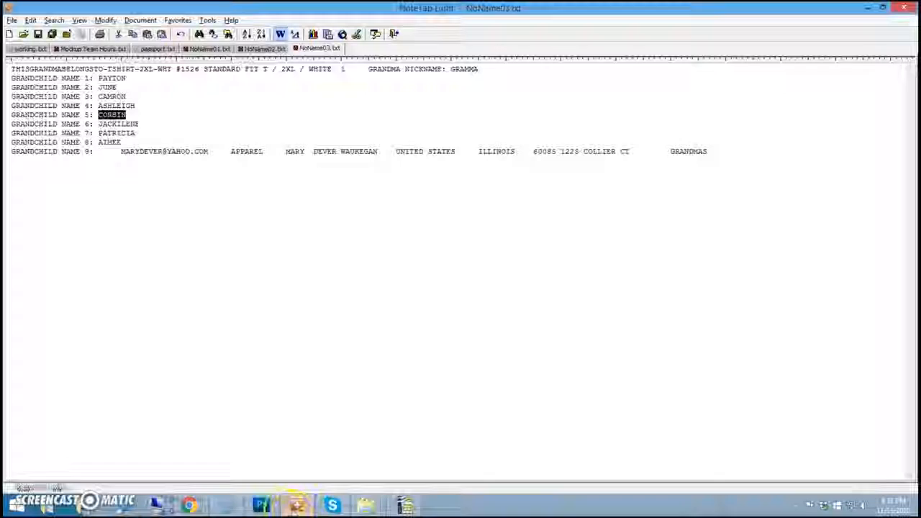
double_click(119, 124)
right_click(124, 126)
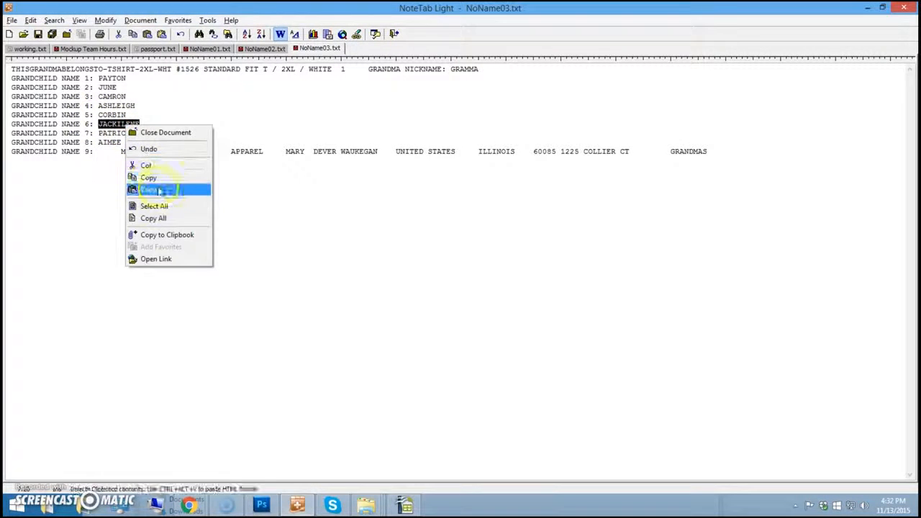
left_click(161, 177)
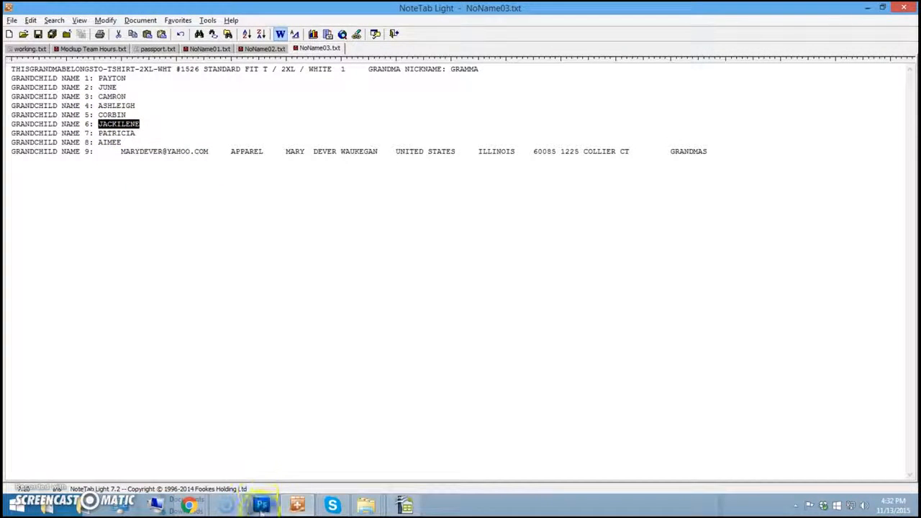
left_click(261, 505)
double_click(478, 291)
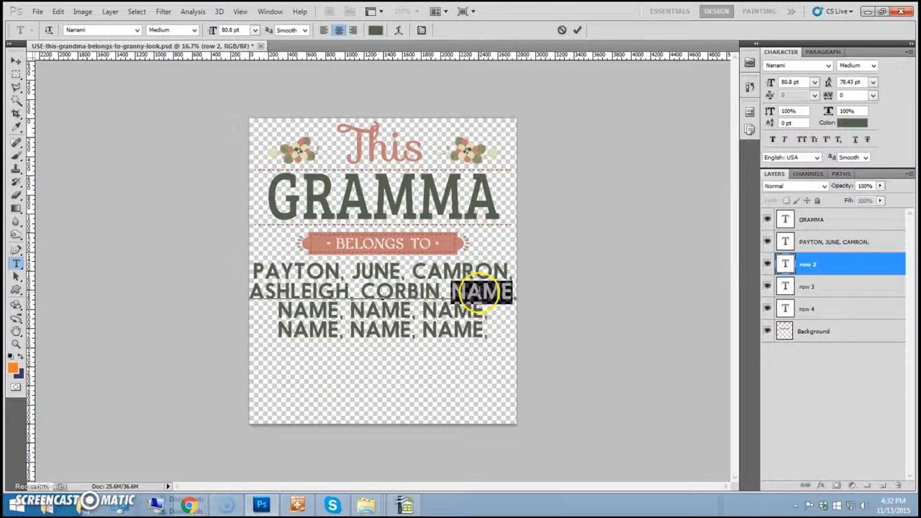
right_click(479, 292)
left_click(518, 130)
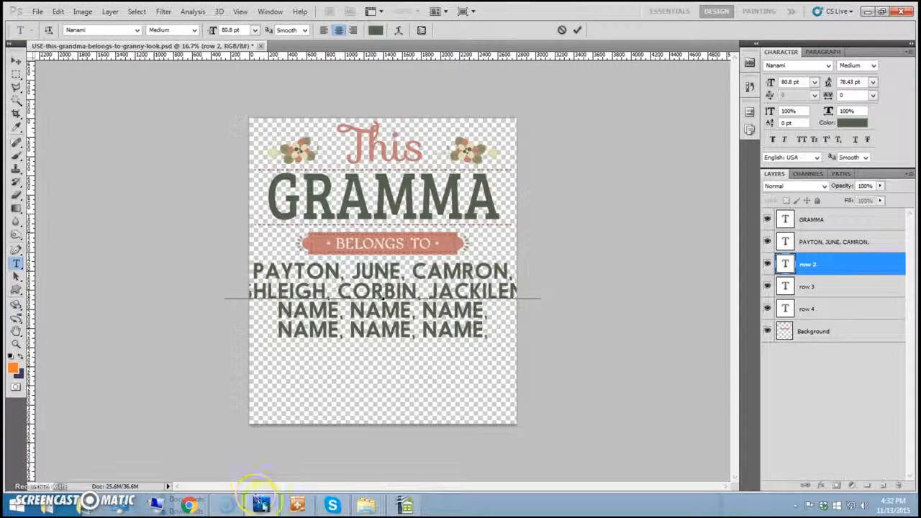
- Copy the seventh grandchild name and select the row 3 text layer
left_click(294, 505)
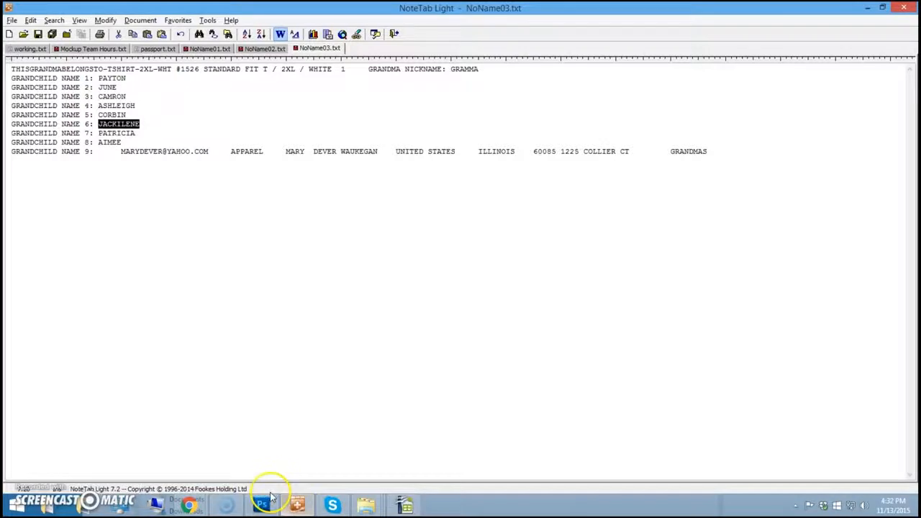
double_click(116, 133)
right_click(121, 134)
left_click(151, 186)
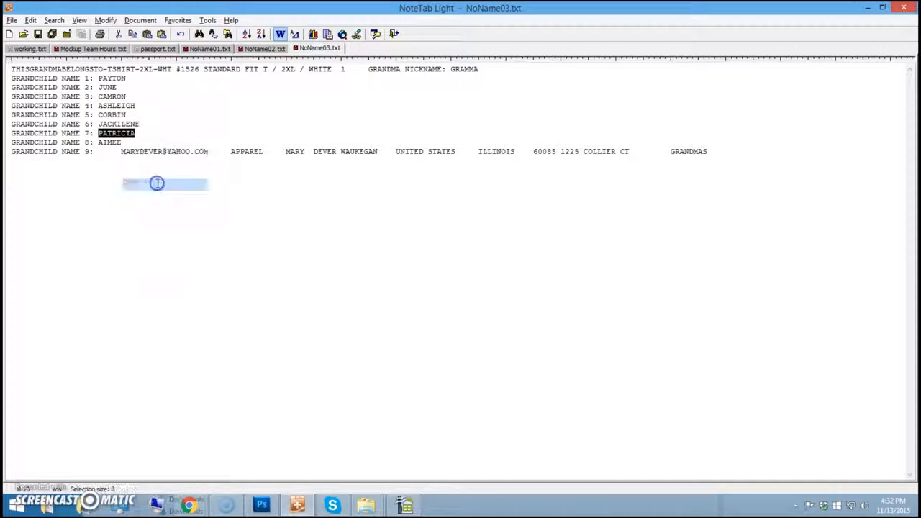
left_click(261, 505)
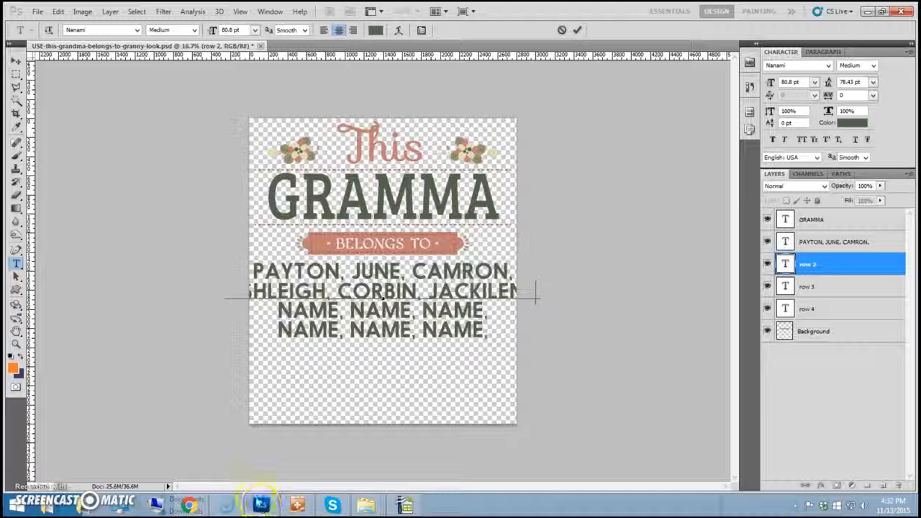
left_click(831, 287)
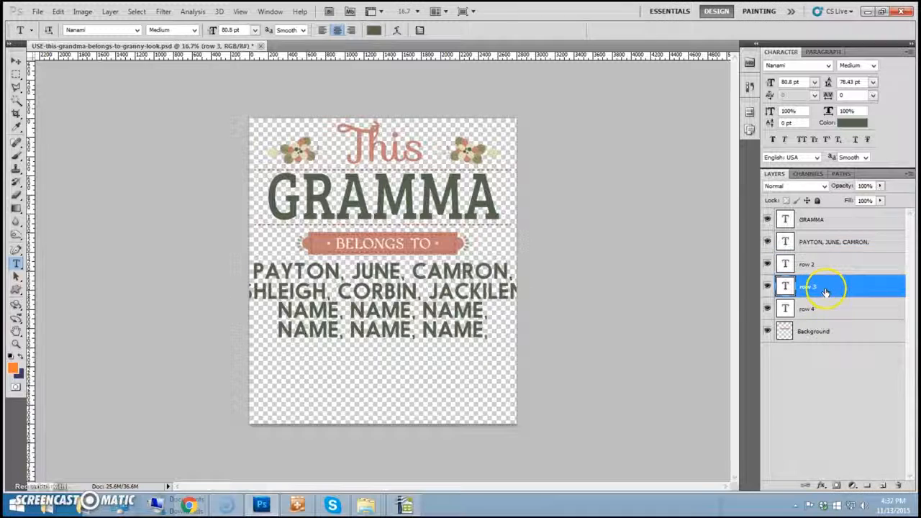
- Paste the seventh name over row 3's first NAME, replacing its comma with &
double_click(306, 311)
right_click(302, 312)
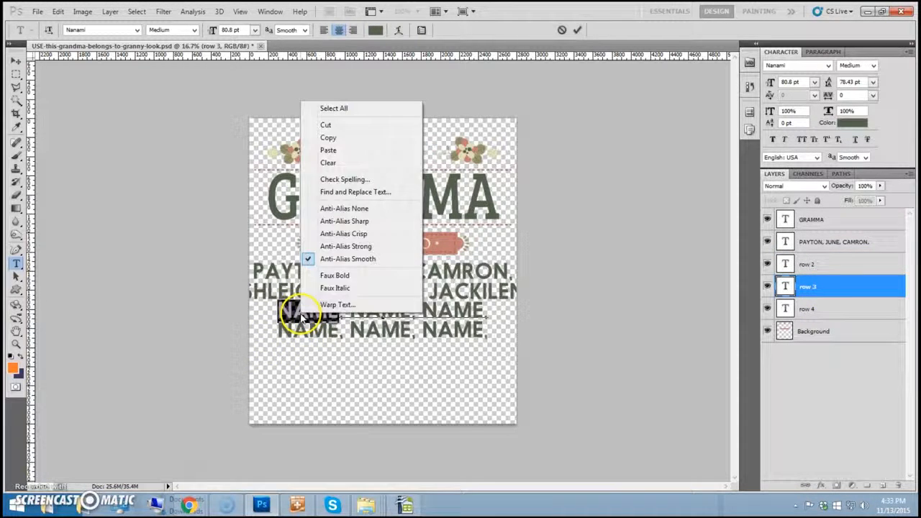
left_click(342, 151)
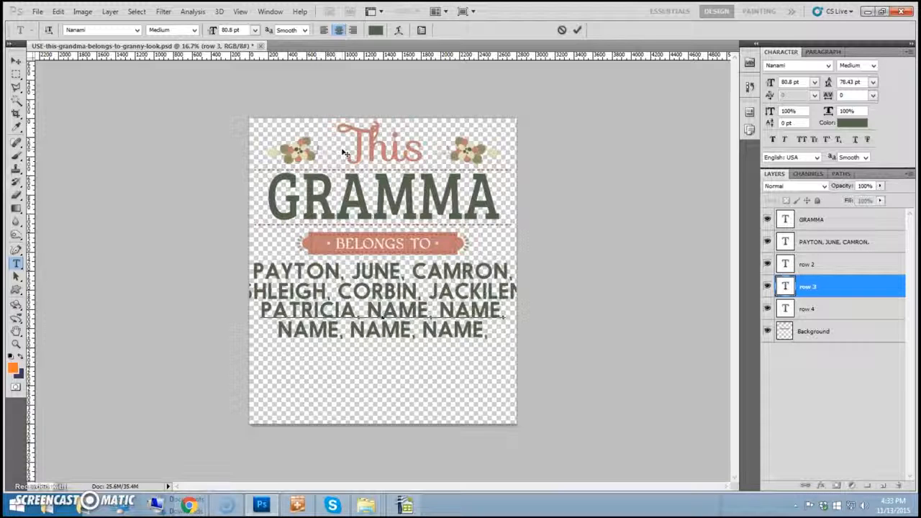
key("Delete")
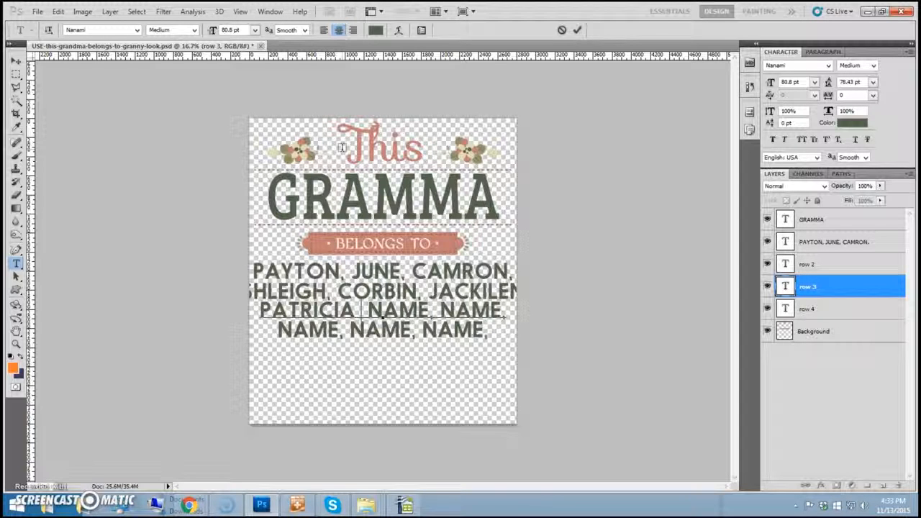
type("&")
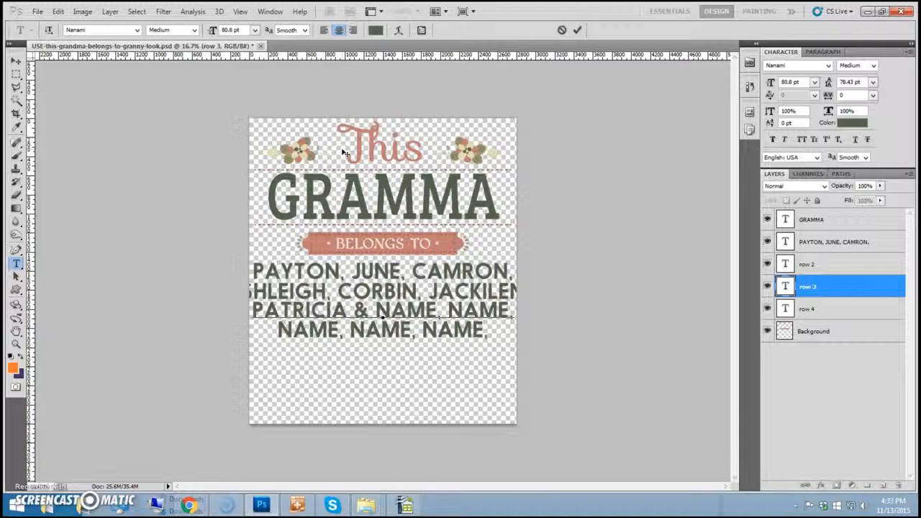
- Type the eighth grandchild name after the & and delete the leftover NAME placeholders
left_click(297, 504)
double_click(116, 143)
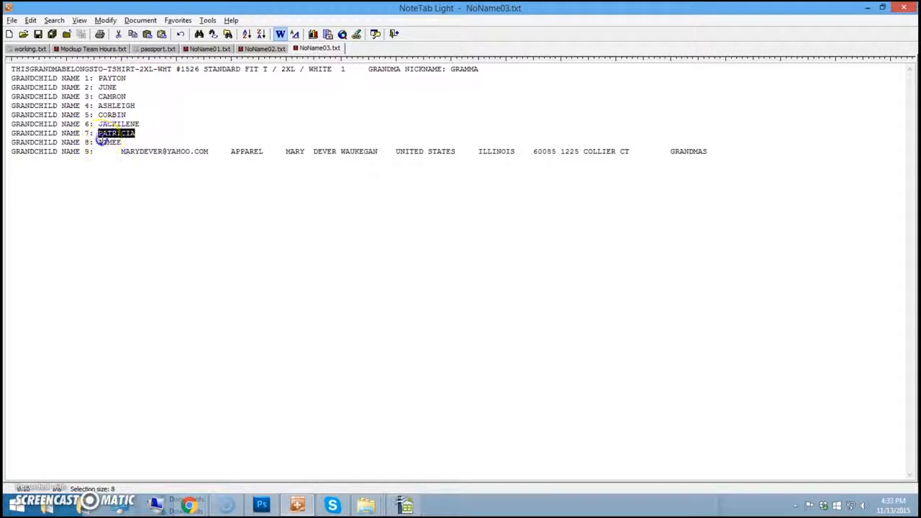
right_click(104, 142)
left_click(154, 192)
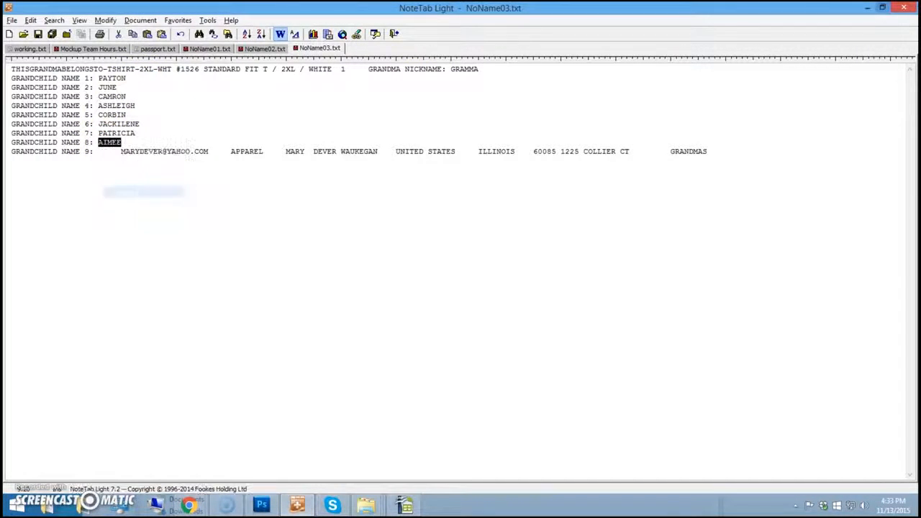
left_click(867, 7)
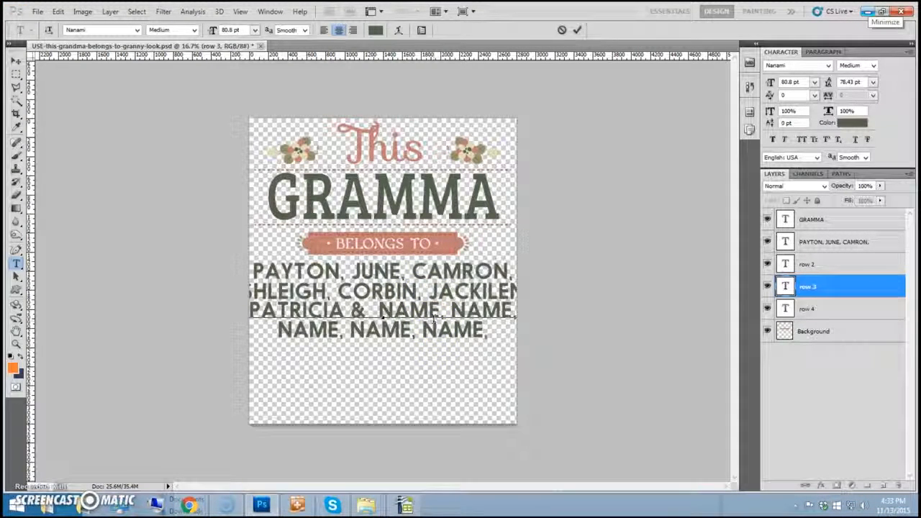
type("AIMEE")
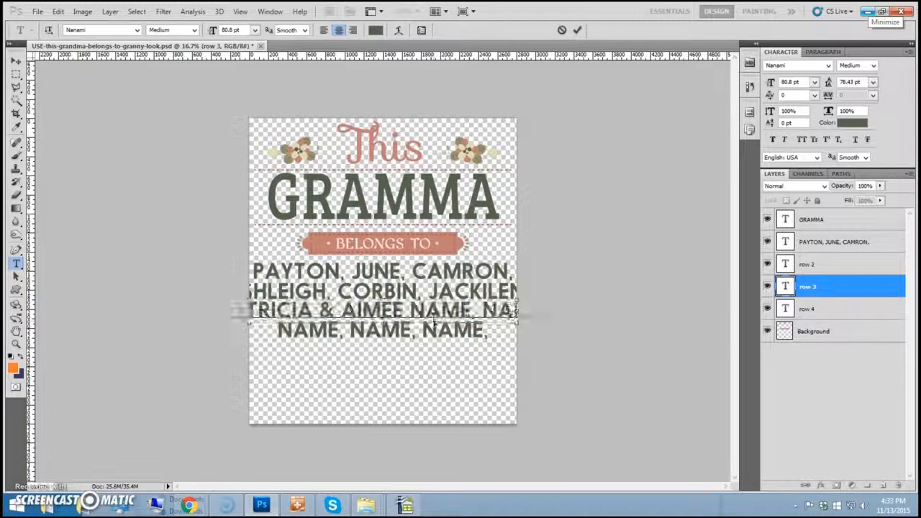
key("Delete")
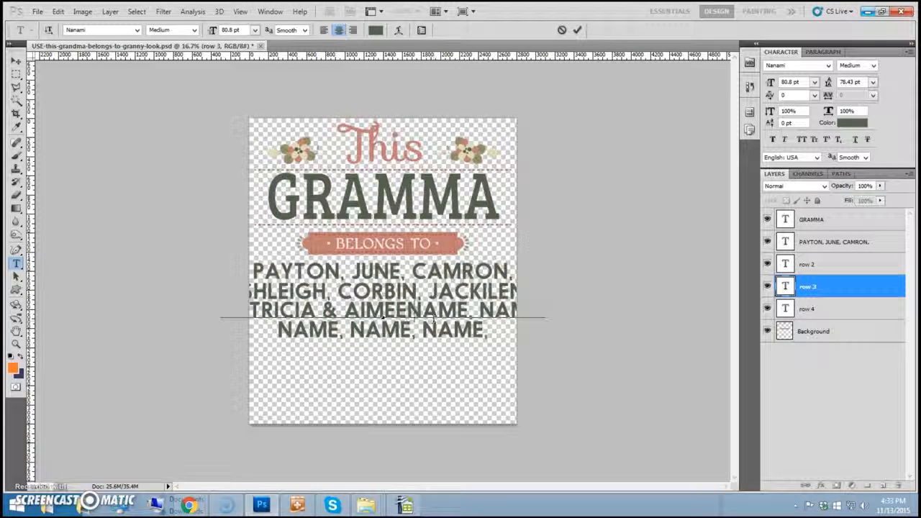
key("Delete")
key("Delete")
key("Delete")
key("Delete")
key("Delete")
key("Delete")
key("Delete")
key("Delete")
key("Delete")
key("Delete")
key("Delete")
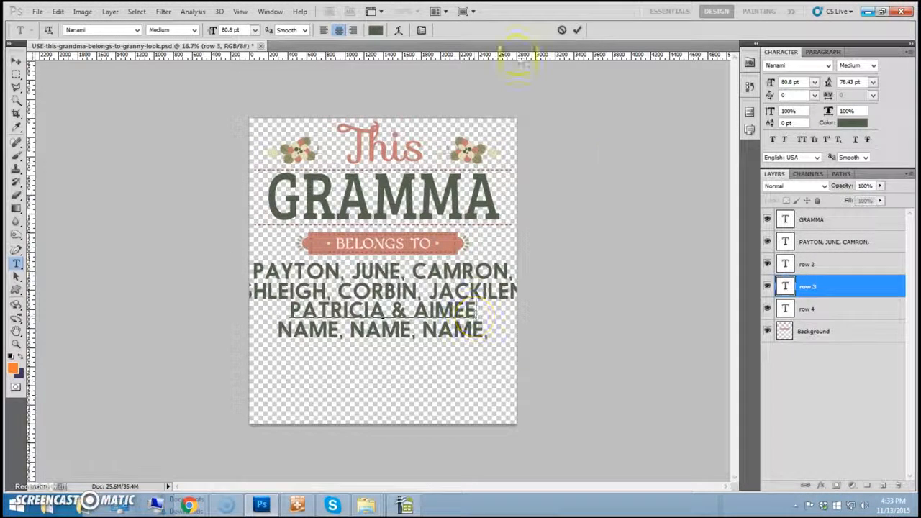
- Commit the third names line and hide the unused fourth NAME placeholder row layer
left_click(767, 308)
left_click(767, 308)
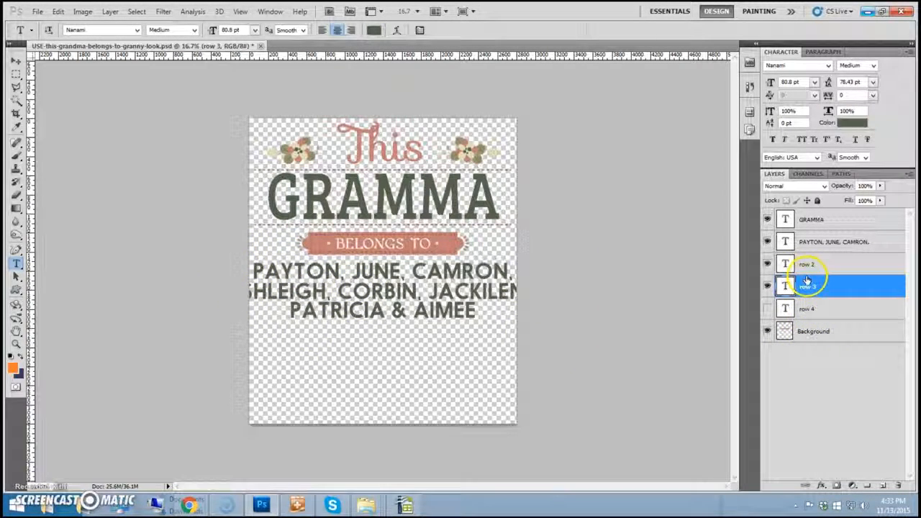
left_click(874, 286)
- Scale the three selected name-row layers down together to about 84% so they fit the width
left_click(818, 265, "shift")
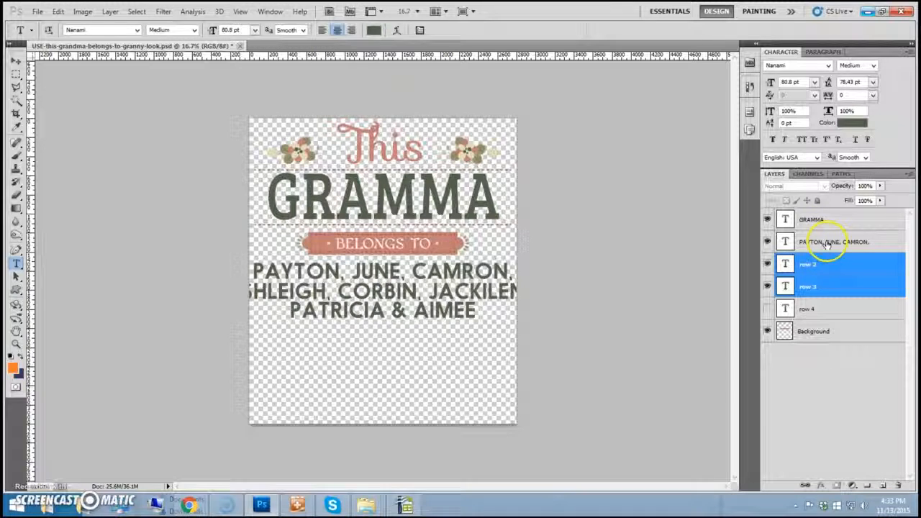
left_click(827, 244, "ctrl")
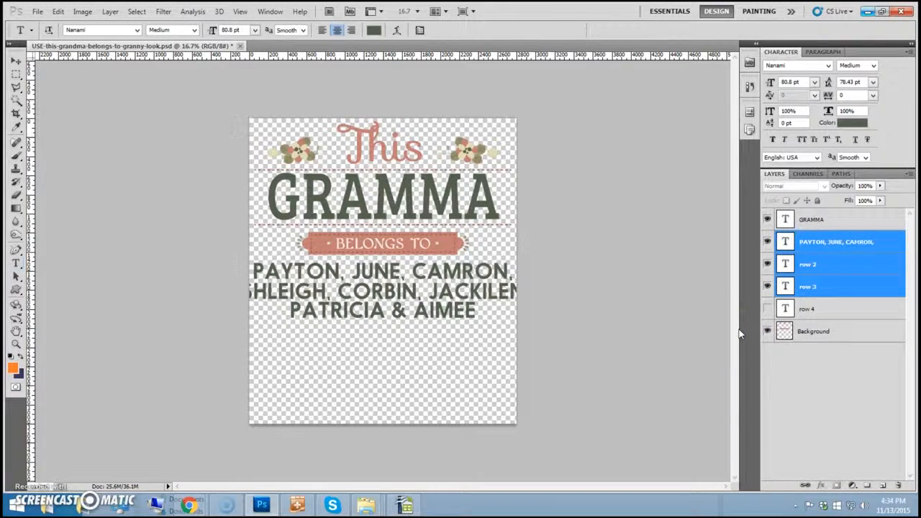
key("ctrl+t")
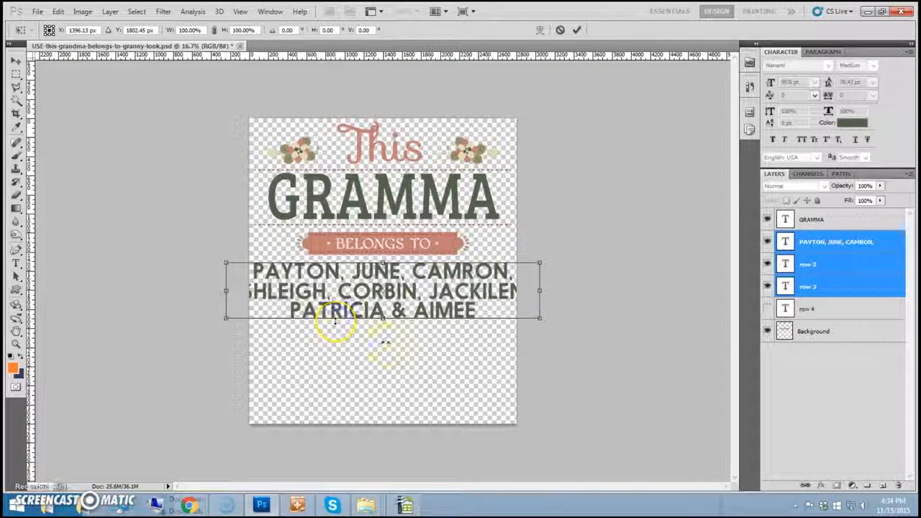
left_click_drag(538, 317, 513, 312)
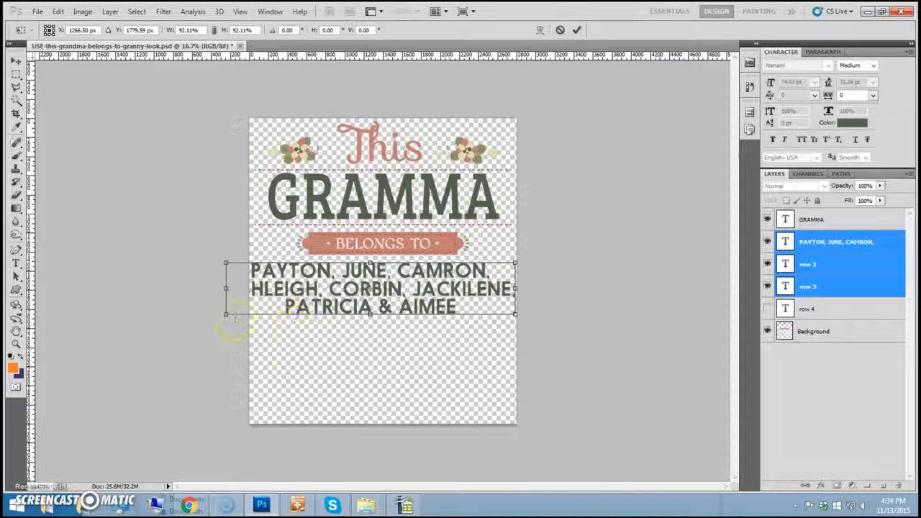
left_click_drag(226, 313, 250, 312)
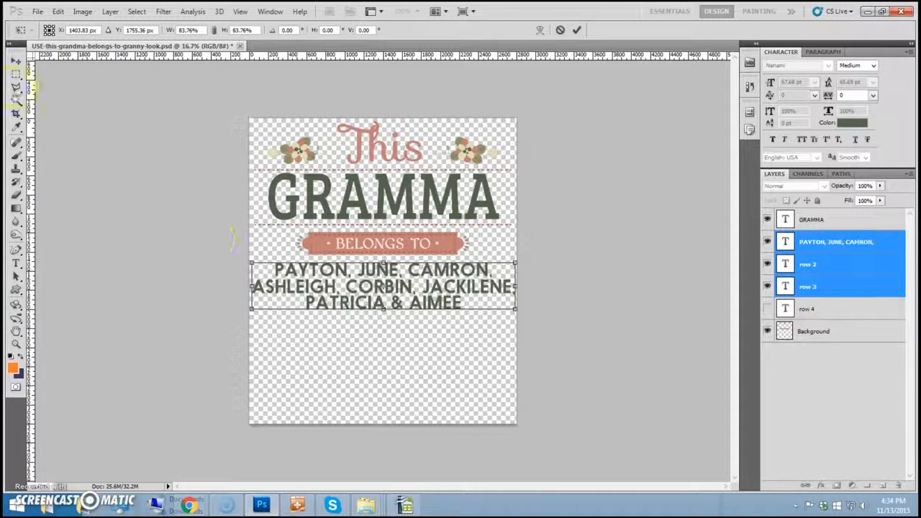
left_click(16, 61)
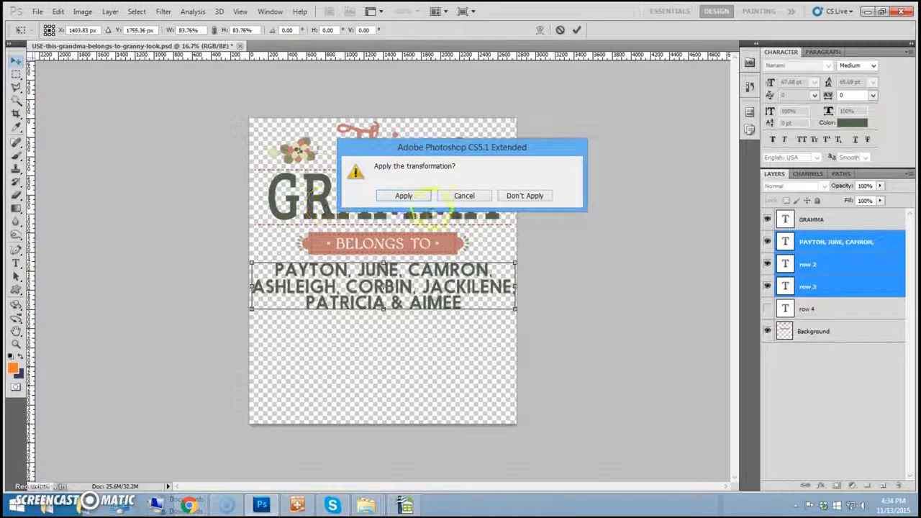
left_click(403, 196)
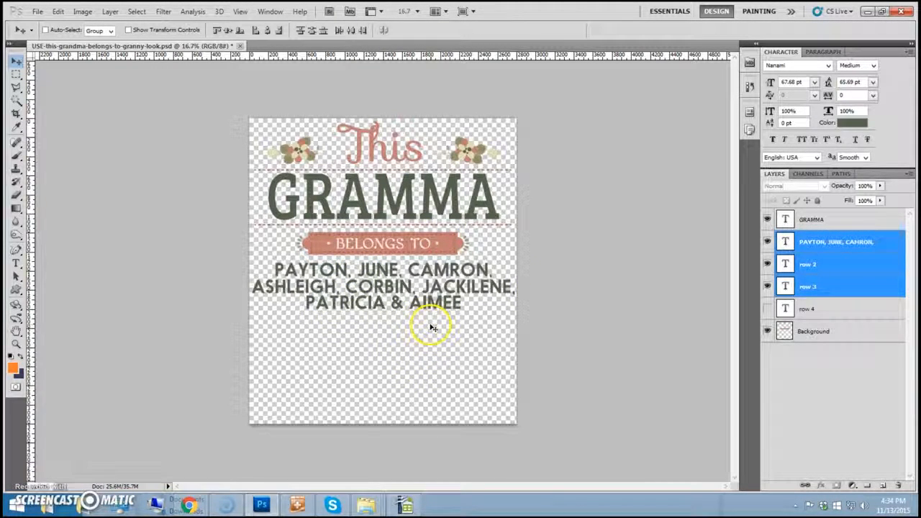
- Copy the order number from the order details in NoteTab
key("alt+Tab")
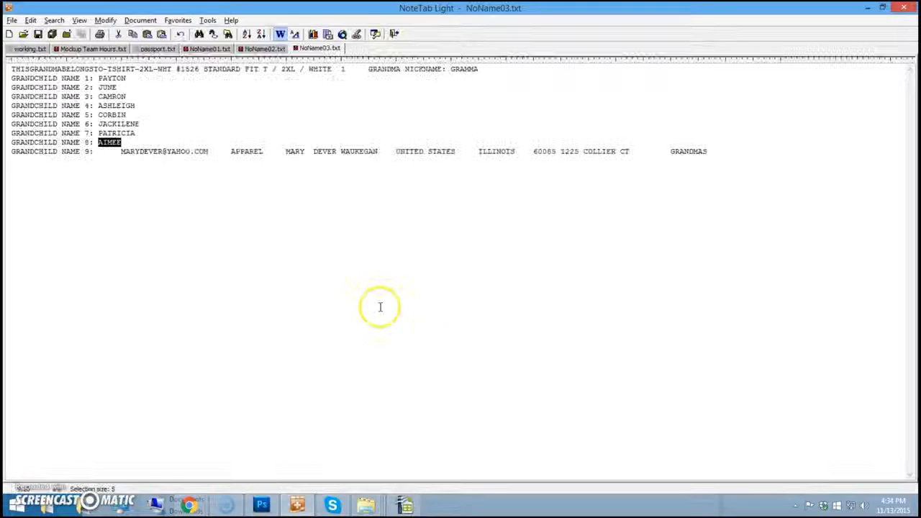
double_click(188, 69)
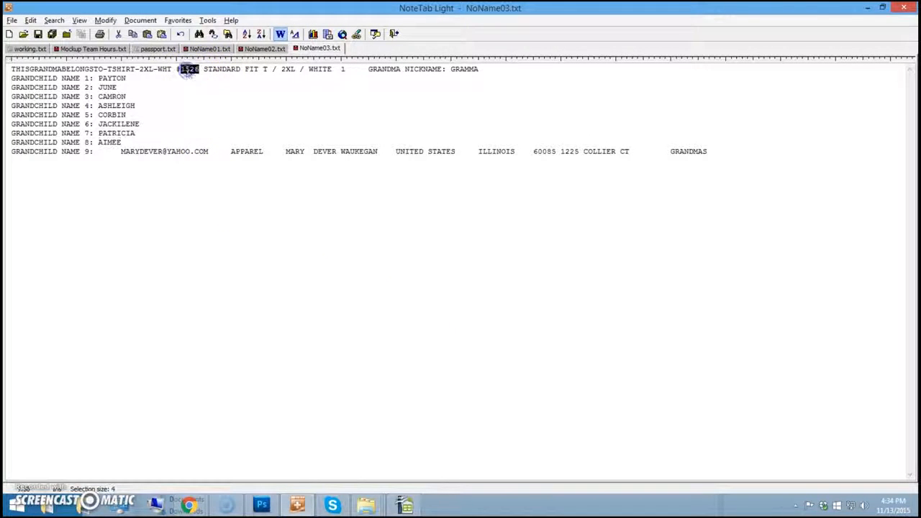
right_click(188, 71)
left_click(208, 123)
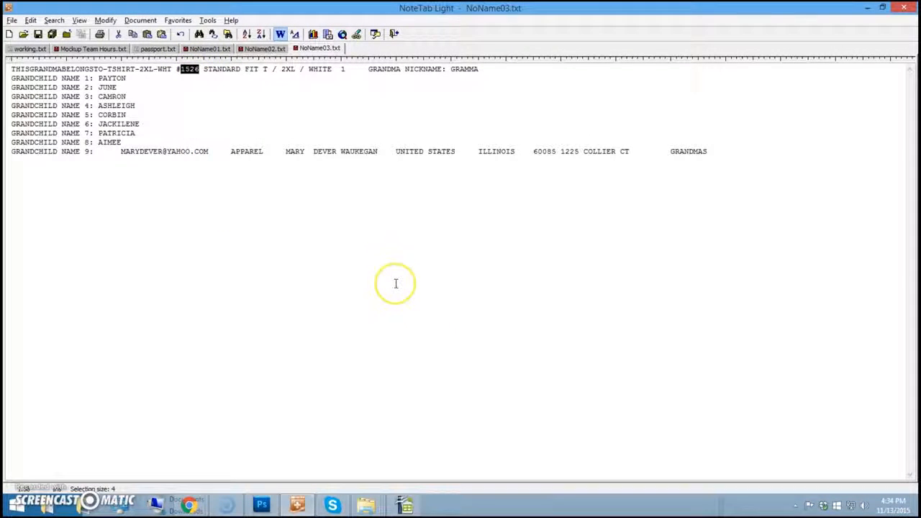
- Save the design as PNG '1526' inside a new 'orders' folder with default PNG options
key("alt+Tab")
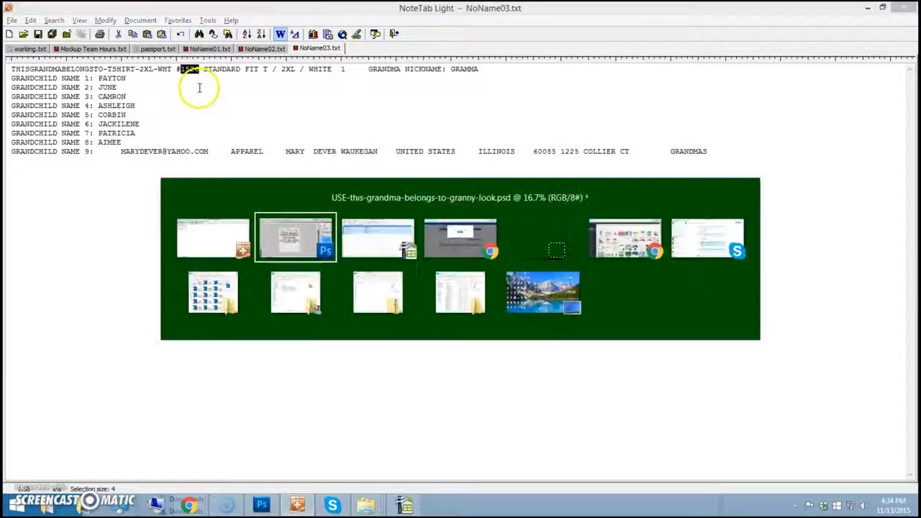
left_click(37, 11)
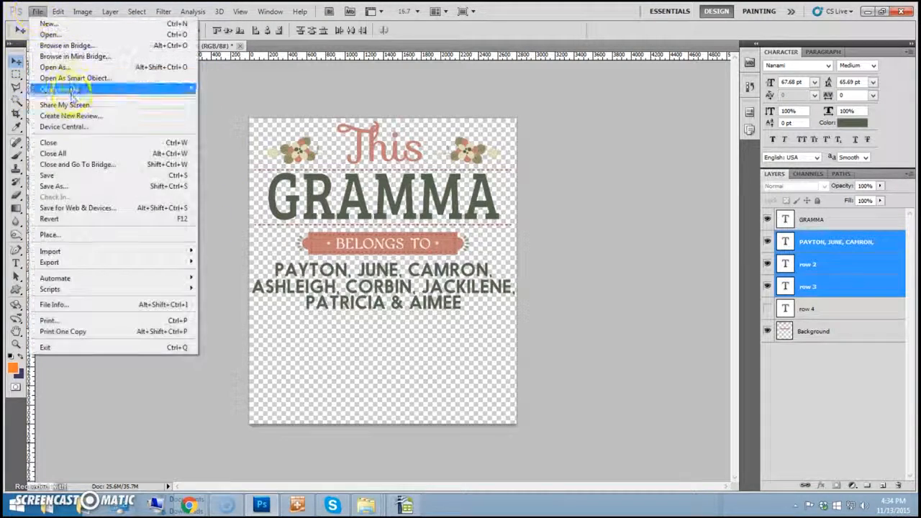
left_click(74, 186)
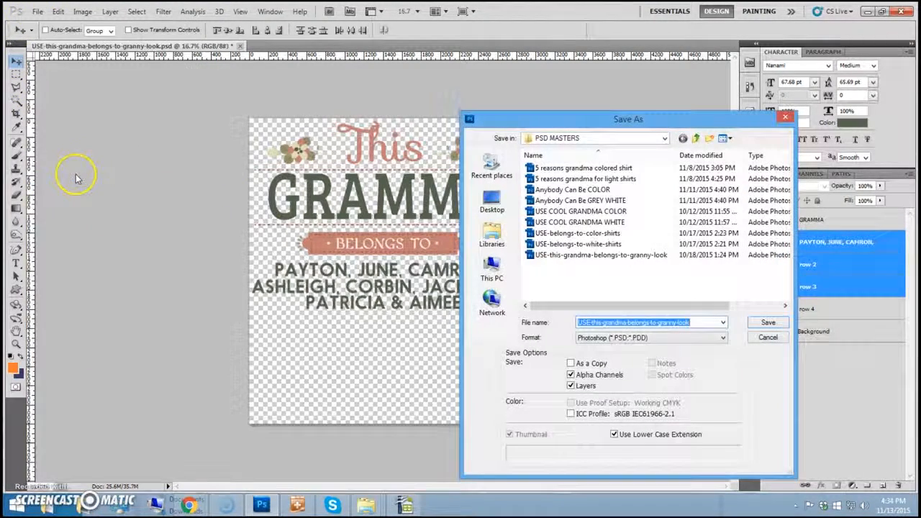
type("1526")
left_click(638, 338)
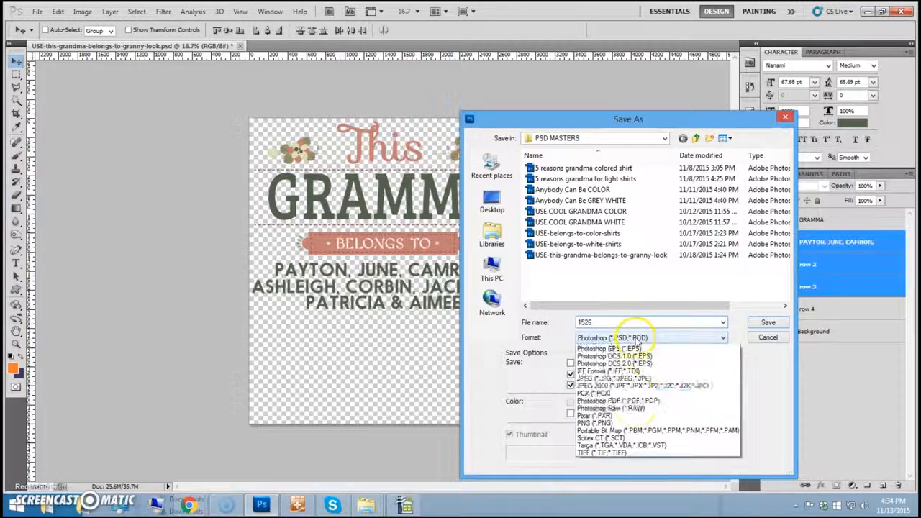
left_click(636, 459)
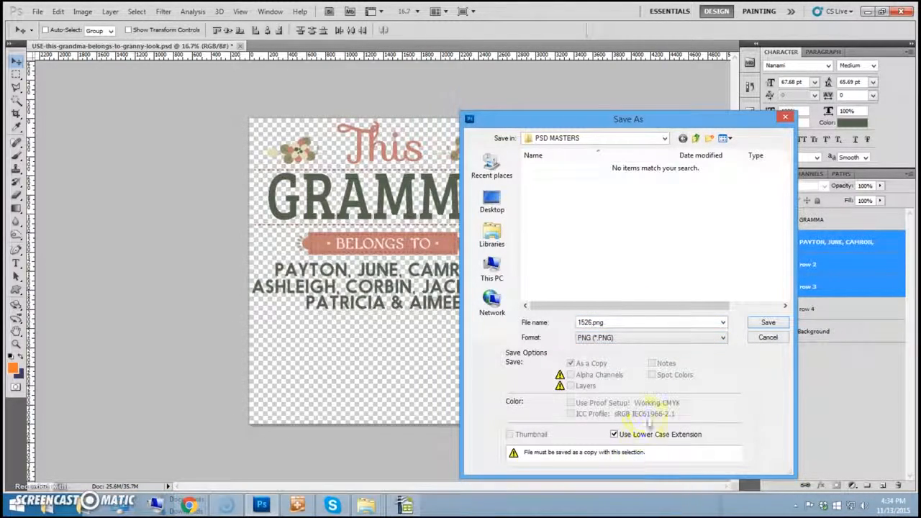
left_click(707, 140)
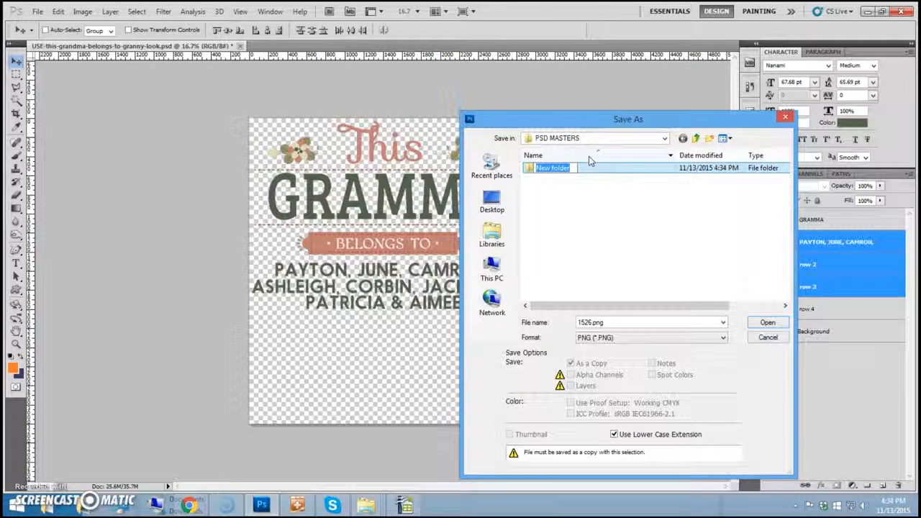
type("orders")
left_click(768, 325)
double_click(542, 171)
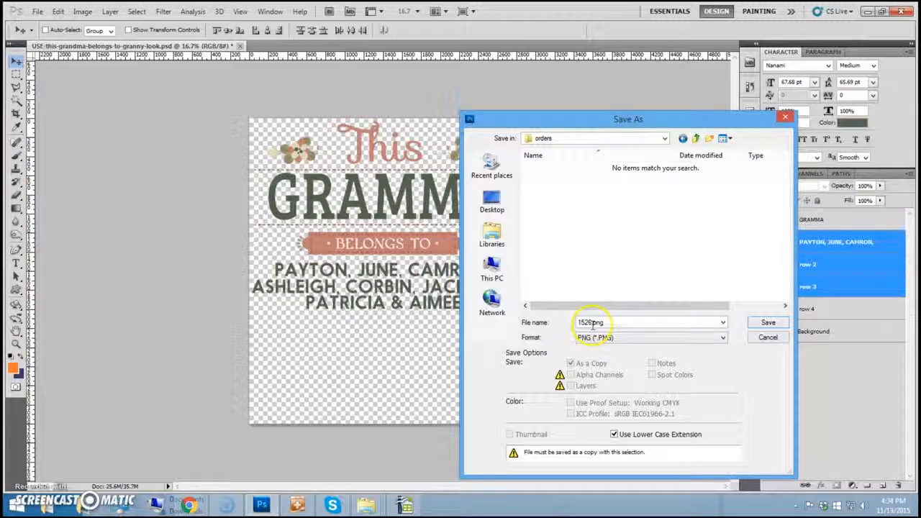
left_click(768, 325)
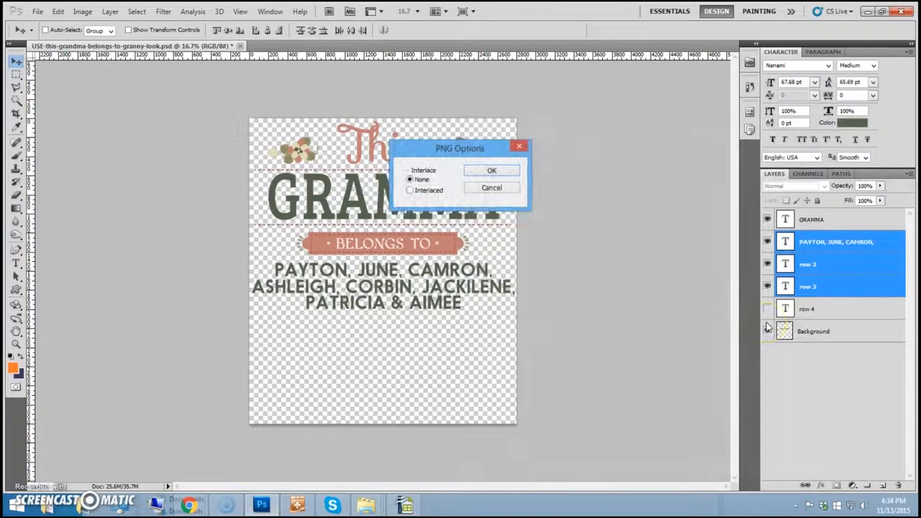
left_click(494, 172)
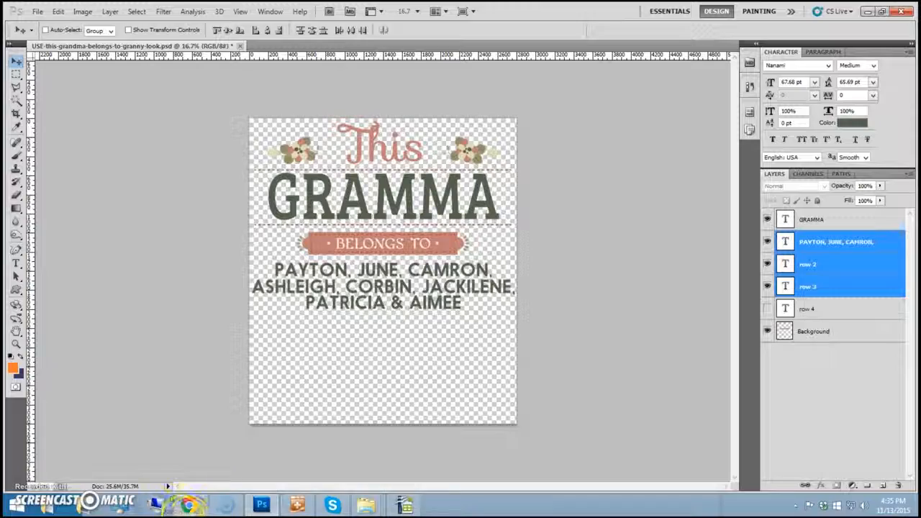
- In the WordPress Media Library, start adding a new file from the computer
mouse_move(188, 505)
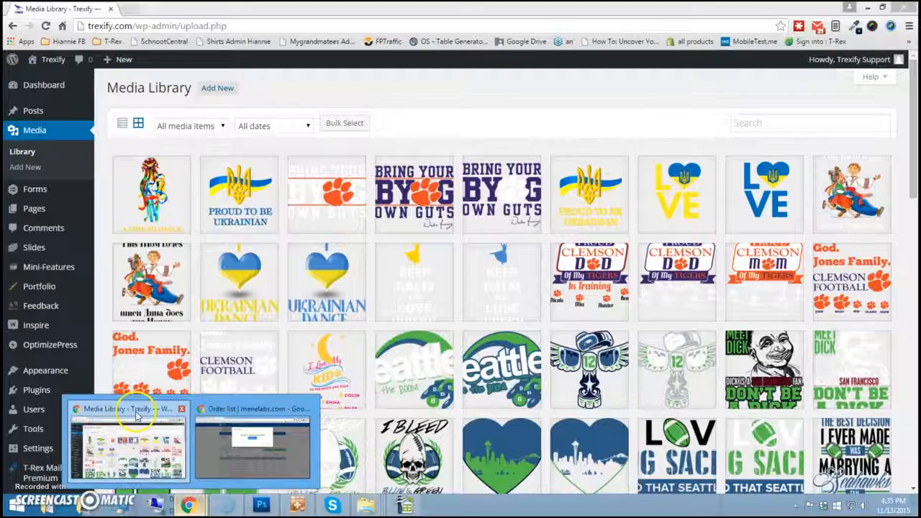
left_click(136, 416)
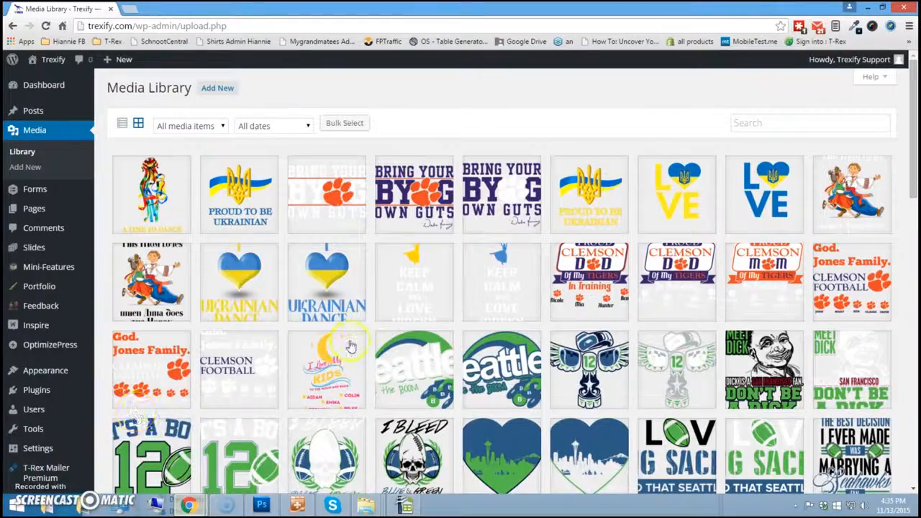
scroll(410, 205, "down", 6)
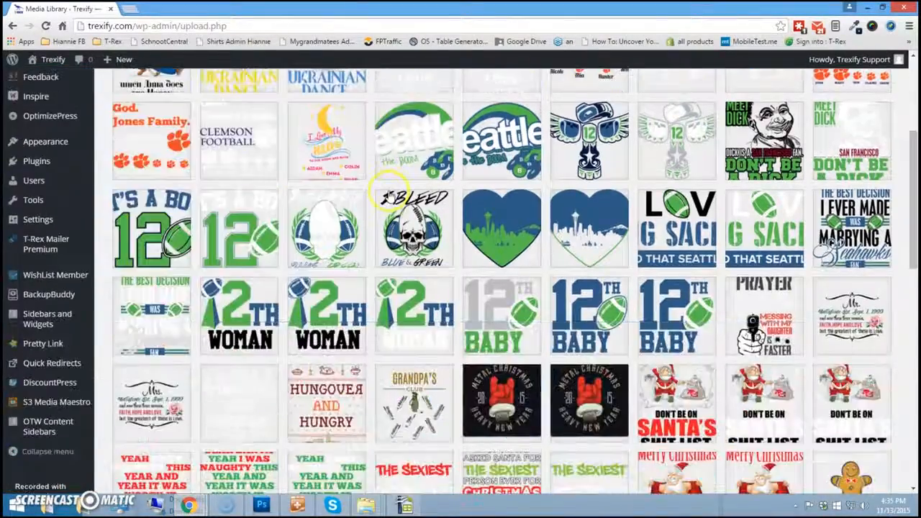
scroll(410, 205, "down", 10)
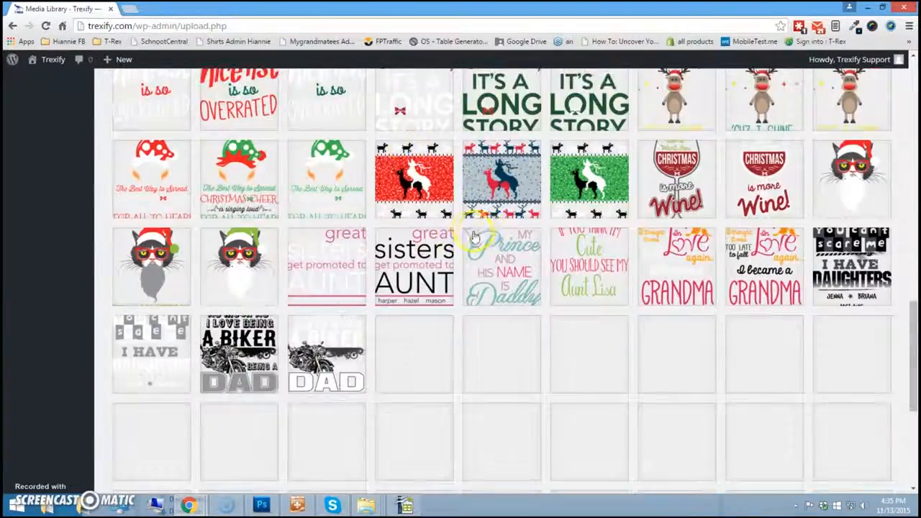
scroll(472, 237, "down", 1)
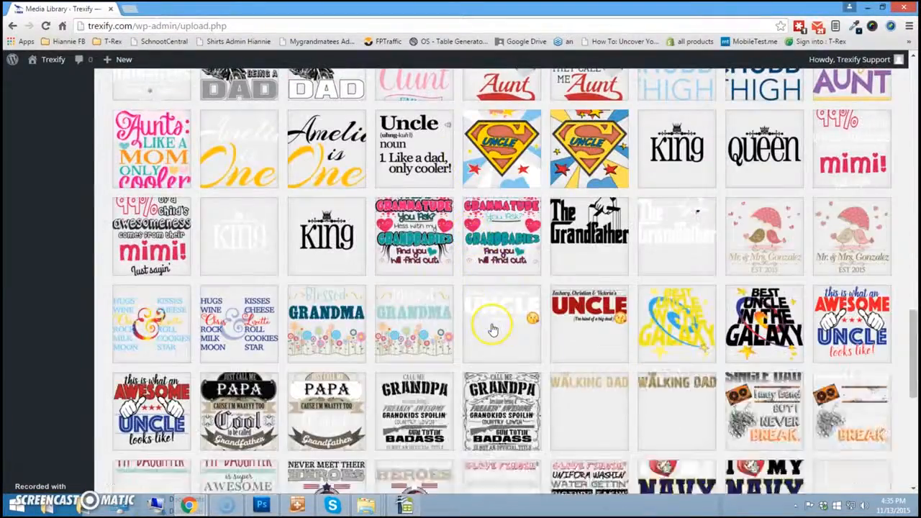
scroll(492, 324, "up", 5)
scroll(492, 324, "up", 10)
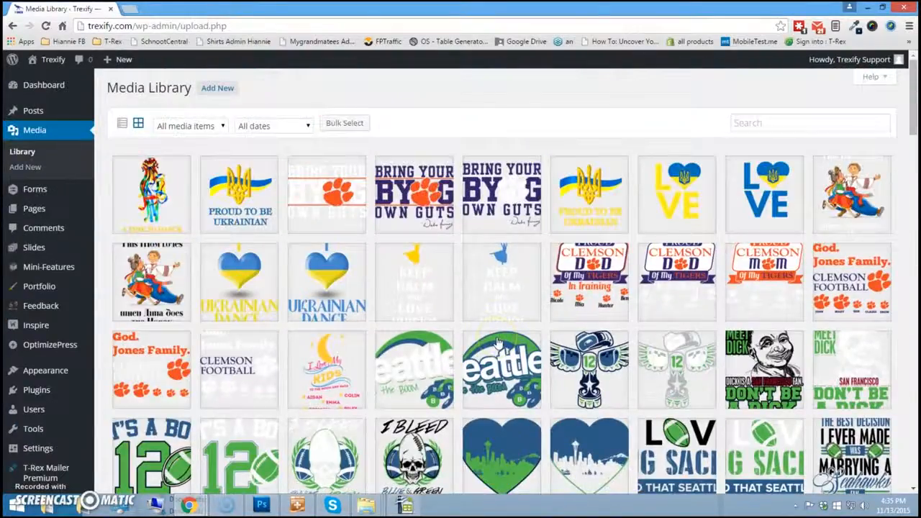
left_click(222, 87)
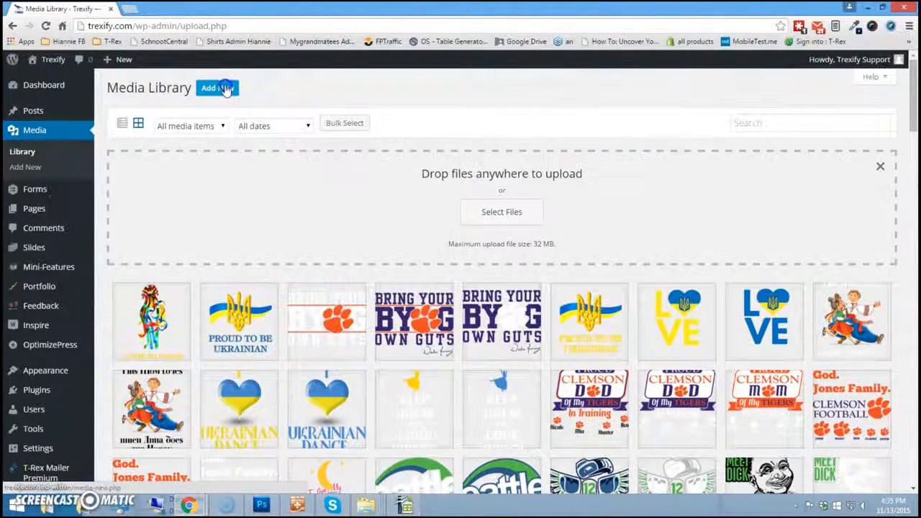
left_click(502, 211)
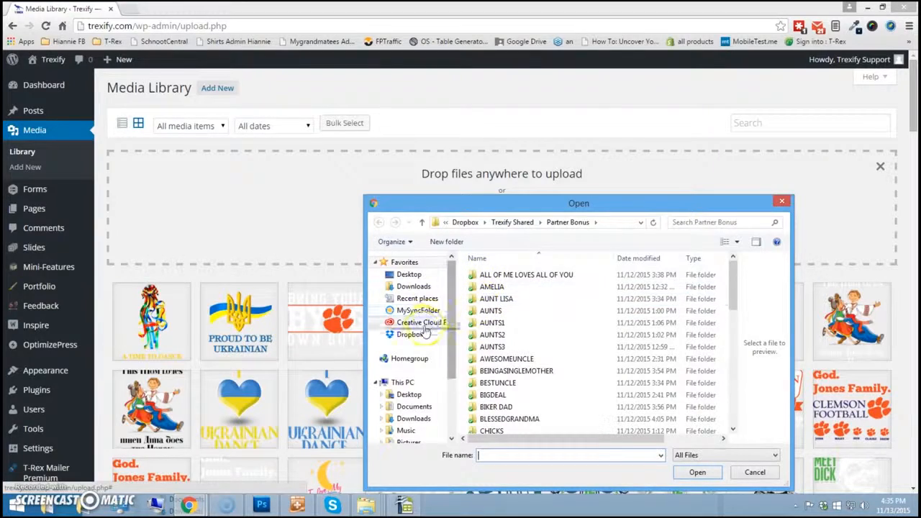
- Upload 1526.png from Desktop > Dropbox (2) > Grandma > PSD MASTERS > orders
left_click(412, 394)
left_click(532, 406)
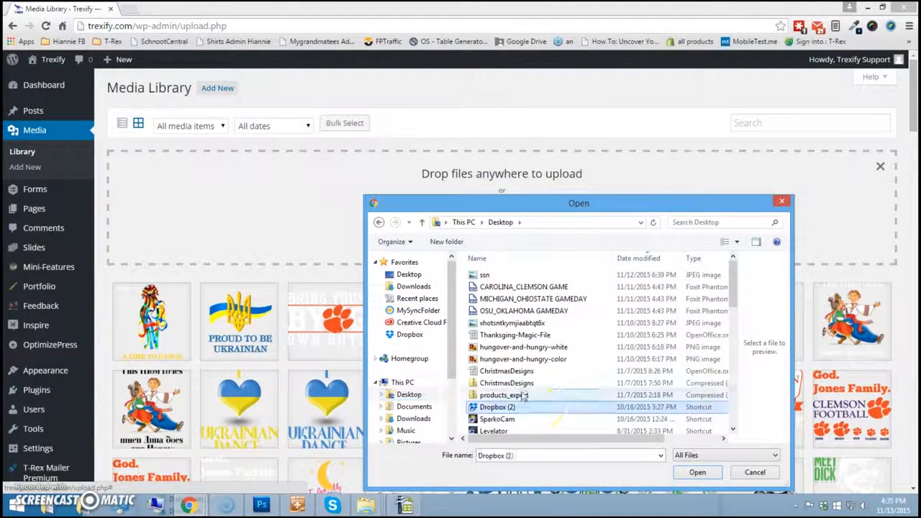
scroll(516, 403, "down", 4)
double_click(518, 403)
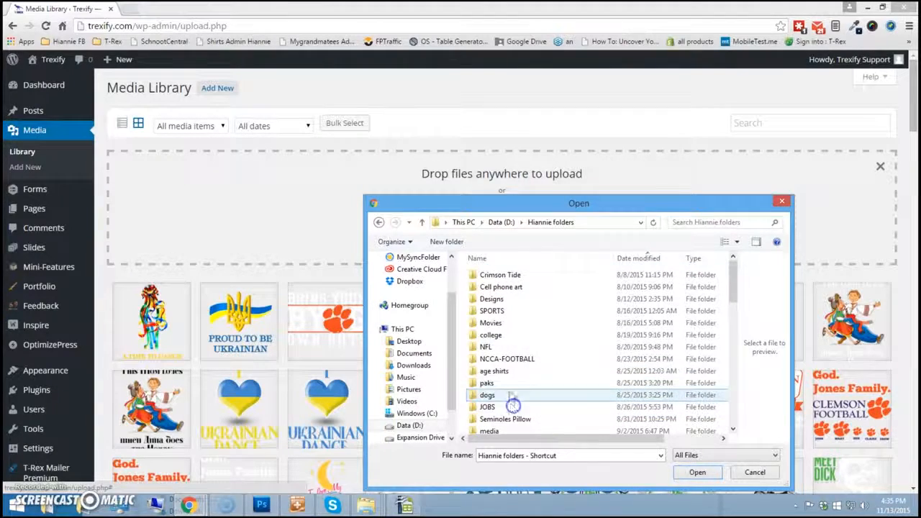
left_click(525, 379)
scroll(527, 379, "down", 1)
scroll(527, 379, "down", 7)
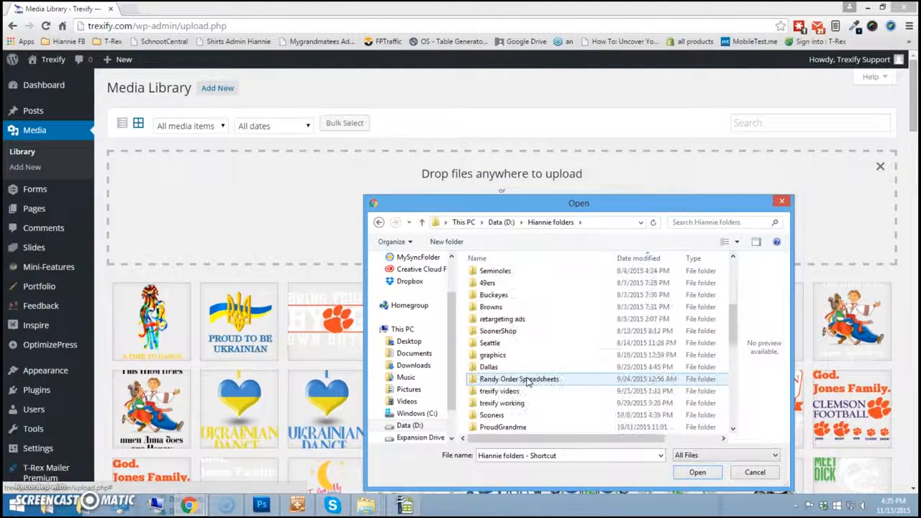
double_click(495, 343)
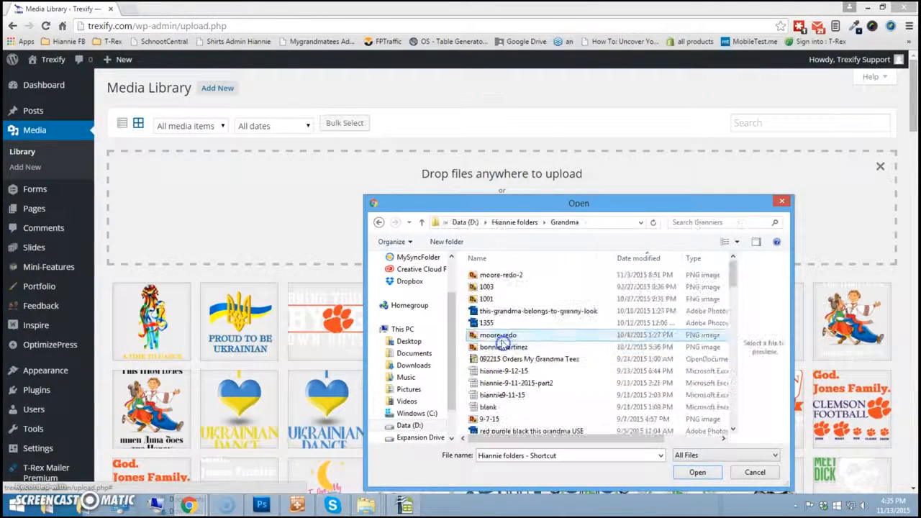
scroll(515, 357, "down", 3)
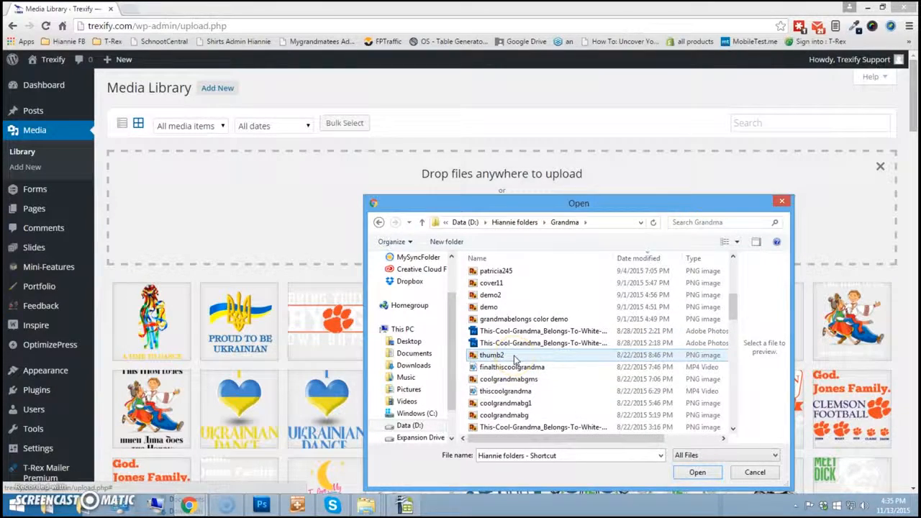
scroll(515, 358, "down", 9)
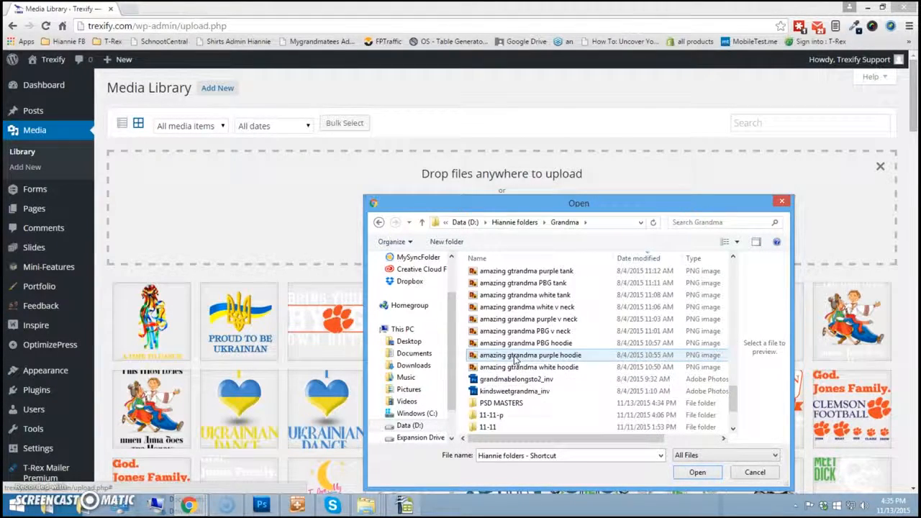
double_click(501, 403)
left_click(490, 277)
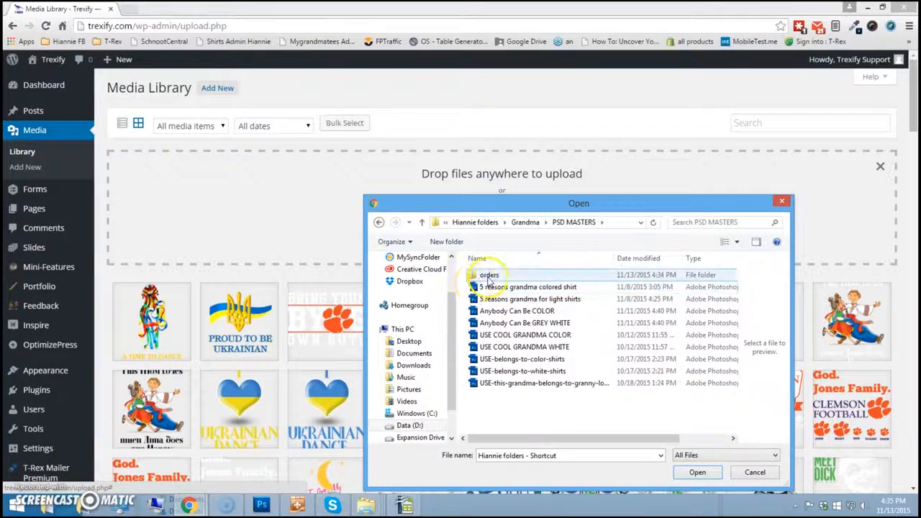
double_click(489, 276)
double_click(481, 276)
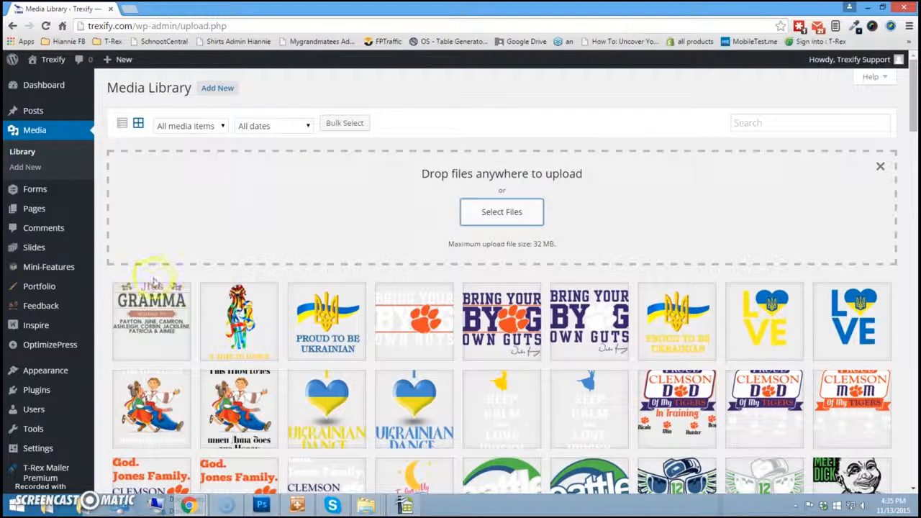
- Copy the file URL of the uploaded 1526.png image
left_click(158, 312)
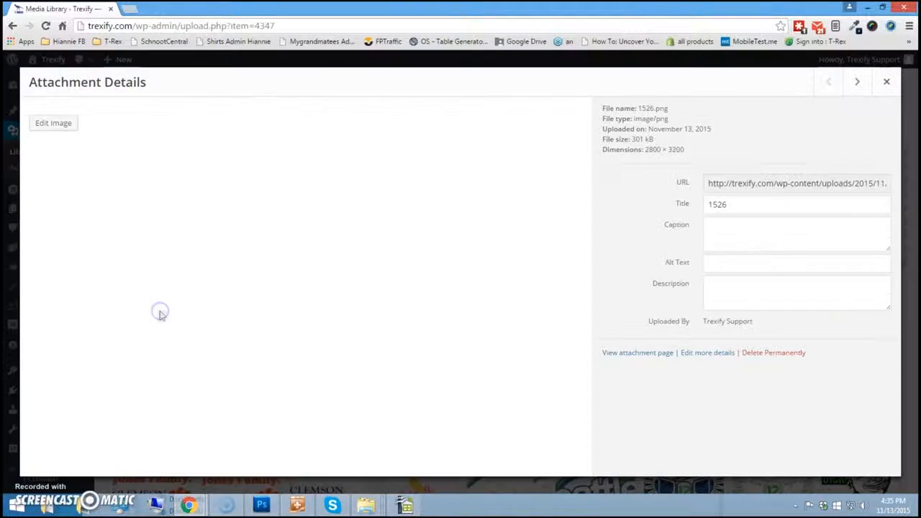
left_click(745, 188)
left_click(725, 182)
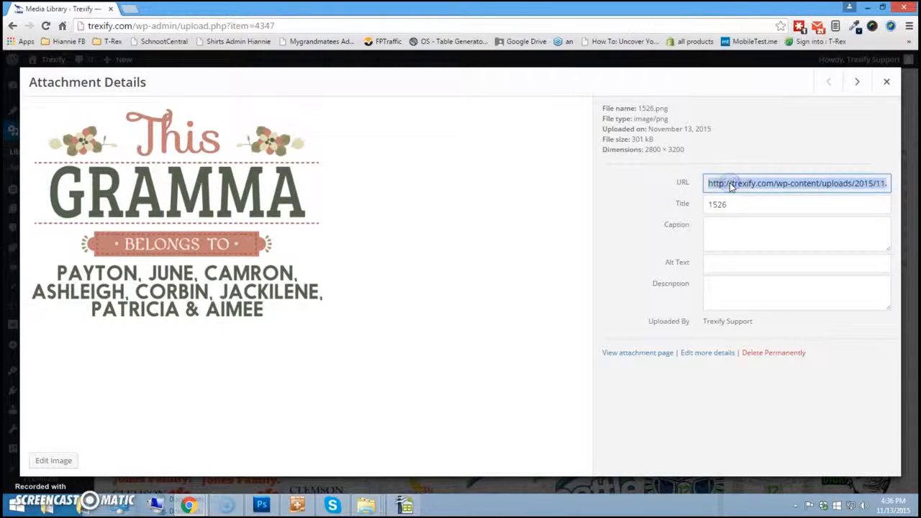
right_click(725, 183)
left_click(723, 191)
- Paste the 1526.png image link into Calc cell O2 under Barcode and check it
left_click(408, 506)
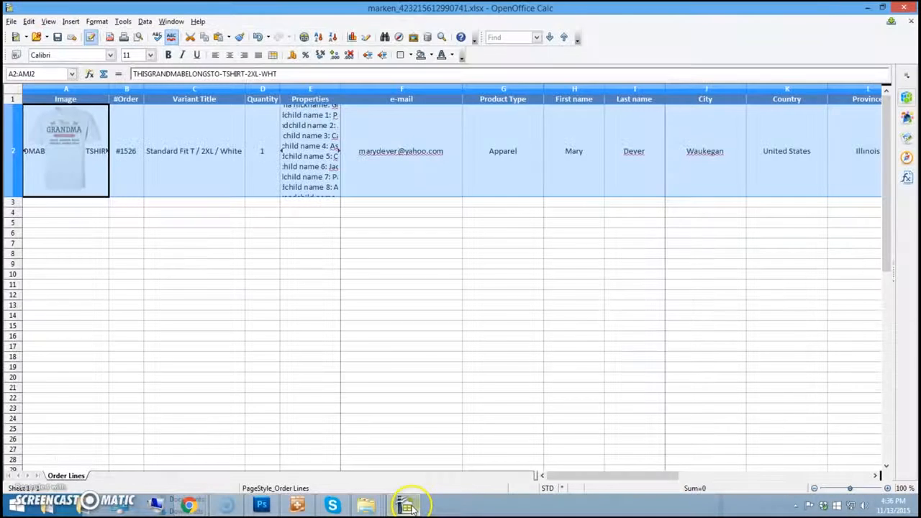
left_click_drag(559, 475, 656, 480)
left_click(585, 153)
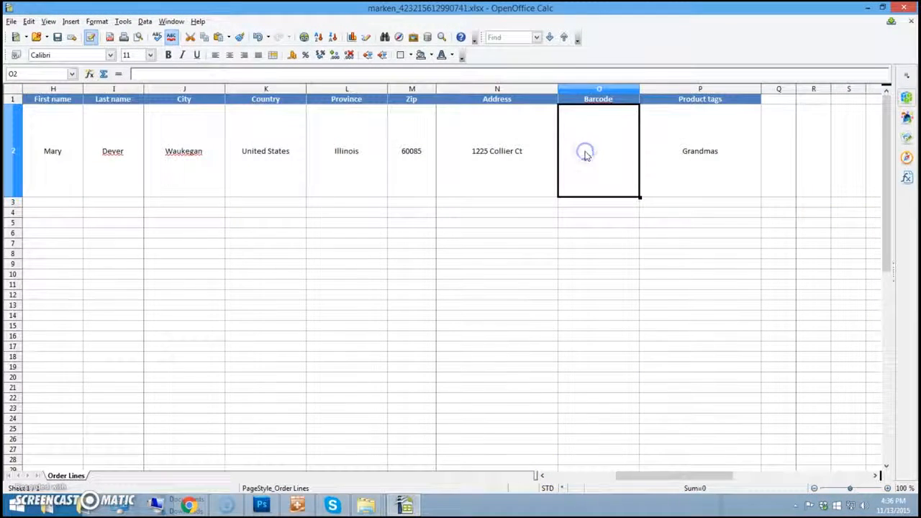
key("ctrl+v")
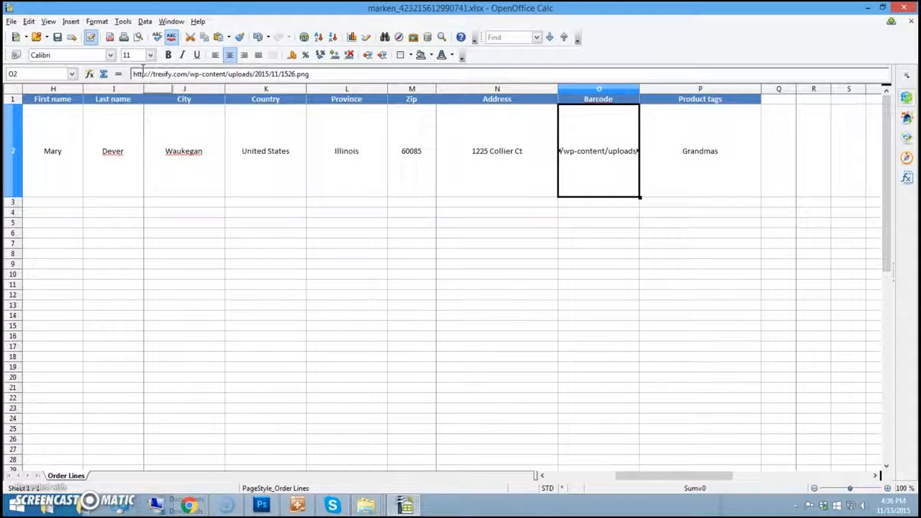
key("Return")
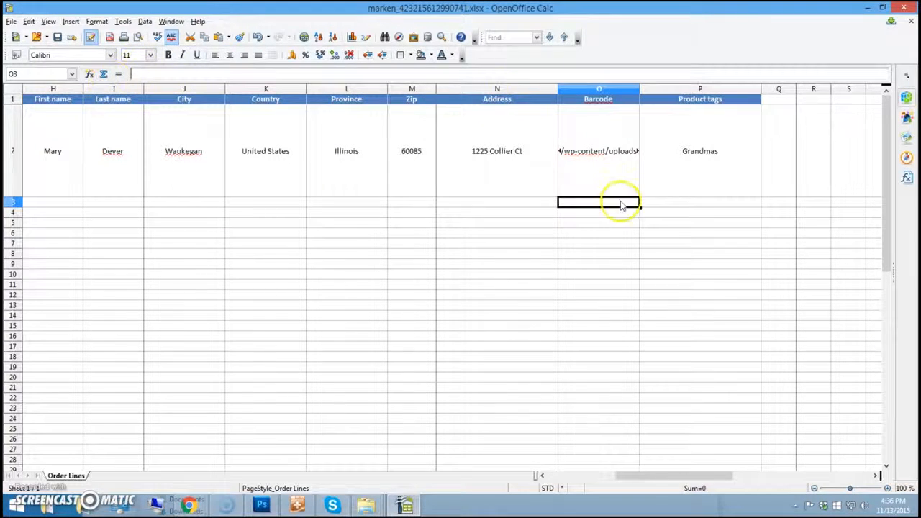
left_click(594, 173)
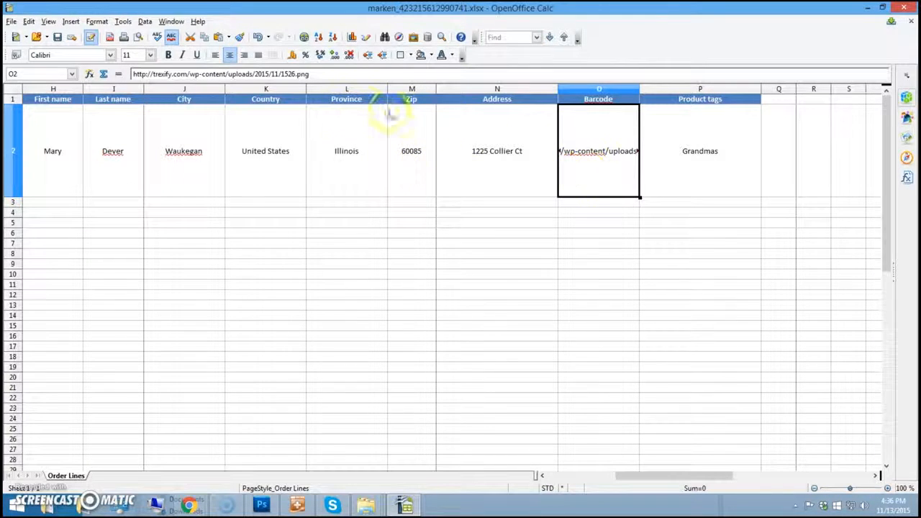
left_click(325, 73)
left_click_drag(325, 73, 98, 56)
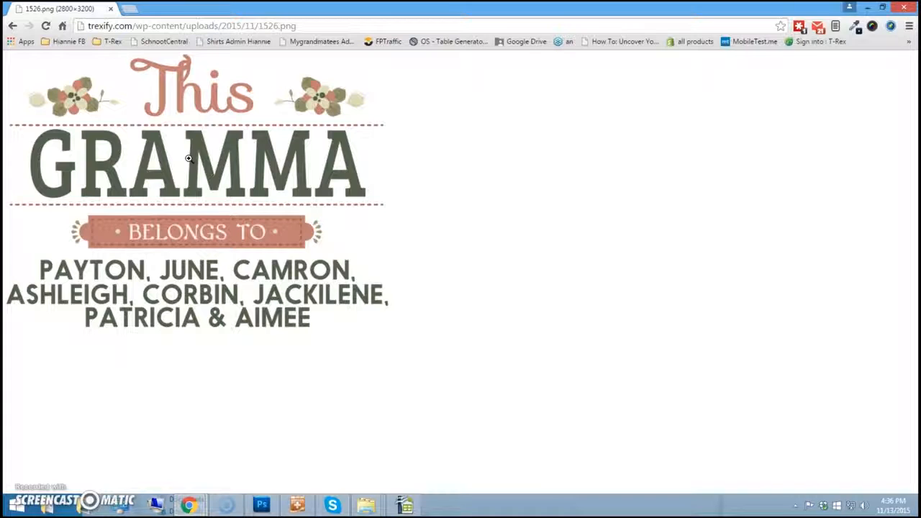
key("alt+Tab")
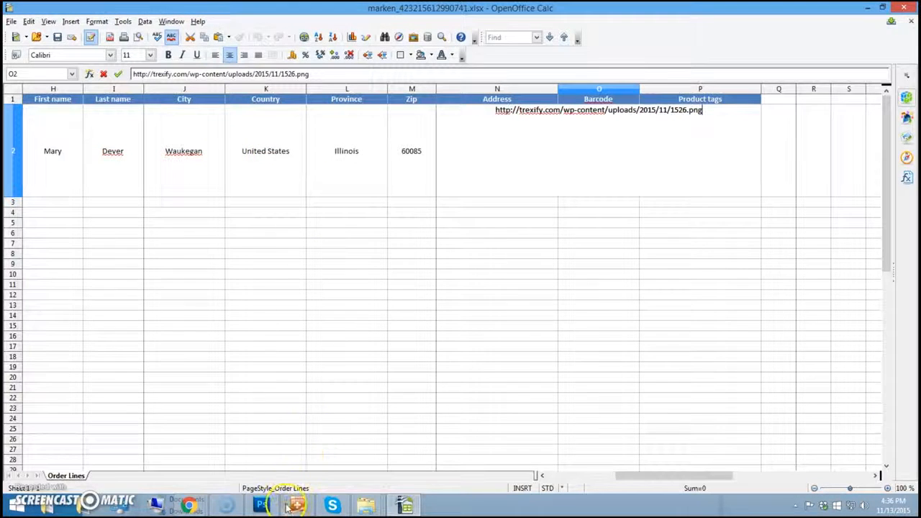
- Return to the EXPORT OrderPro page and dismiss the export-complete notice
mouse_move(296, 506)
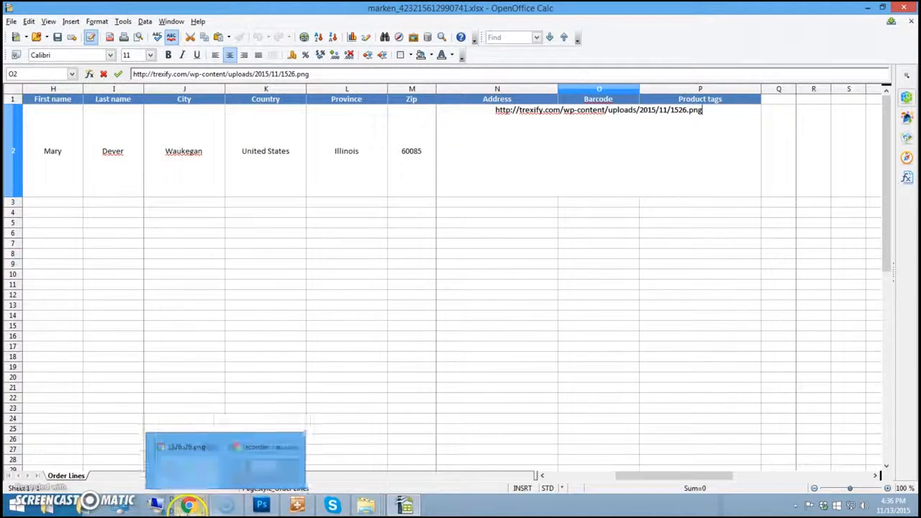
mouse_move(185, 508)
left_click(209, 472)
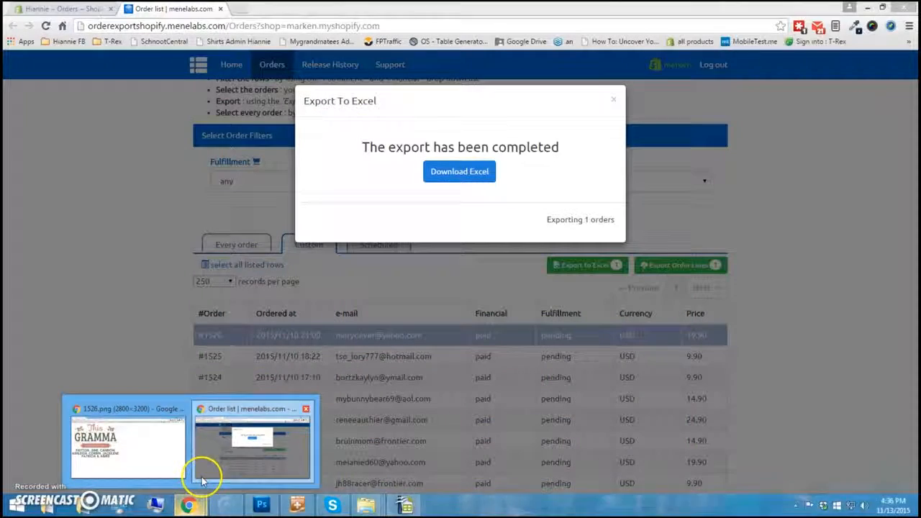
left_click(613, 99)
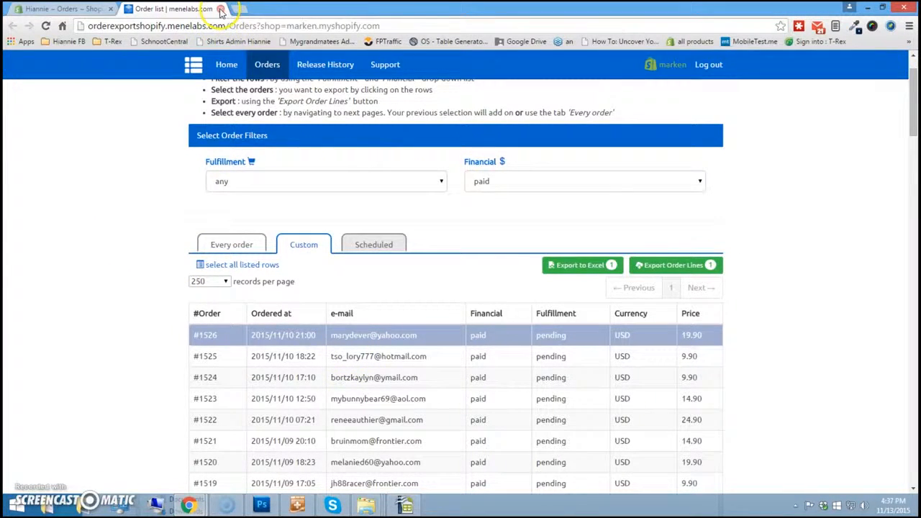
- Fulfill the Tuesday 9:00pm order via Bulk actions with the notification email unchecked
left_click(221, 10)
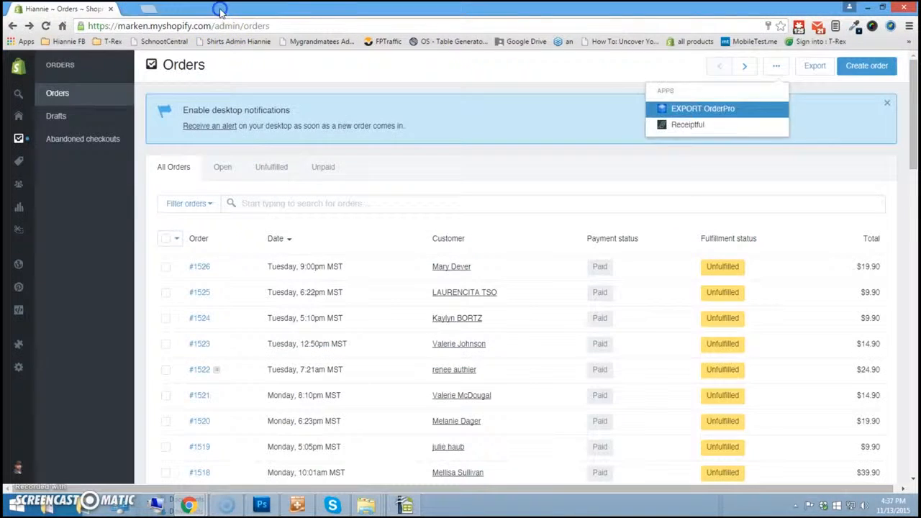
left_click(166, 268)
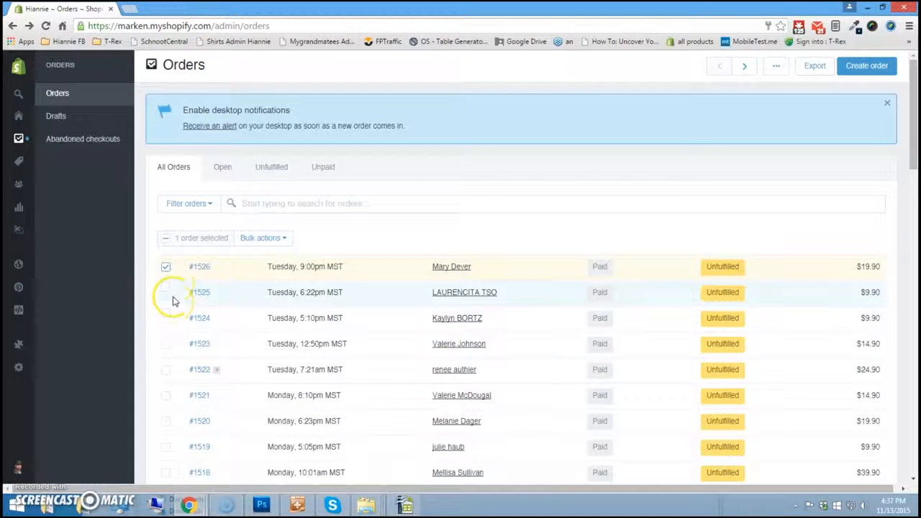
left_click(285, 239)
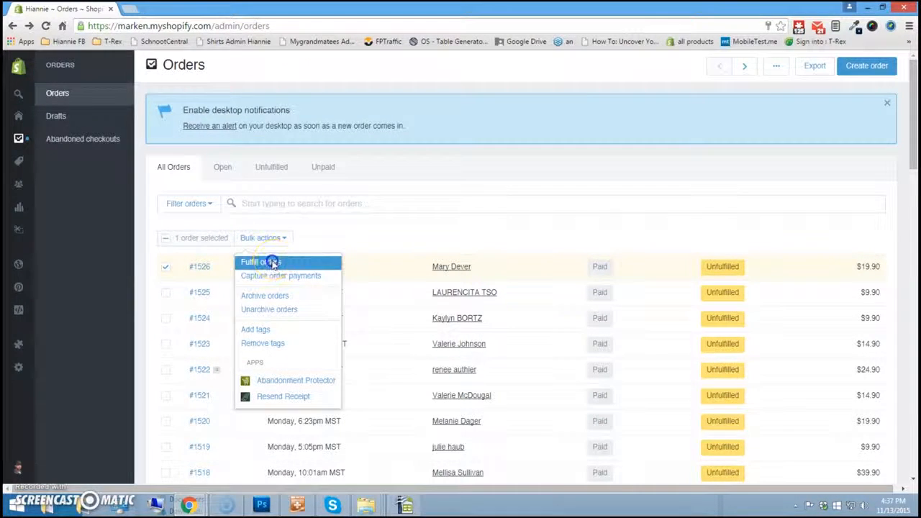
left_click(277, 261)
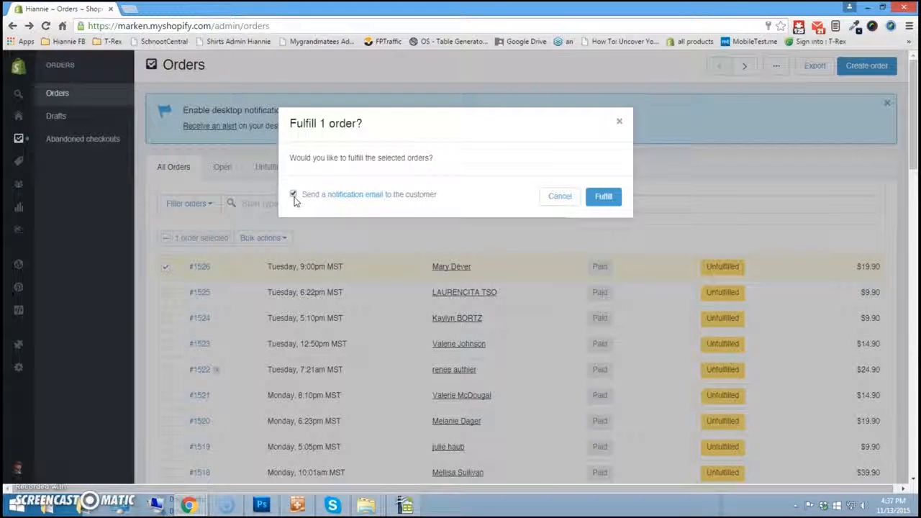
left_click(293, 195)
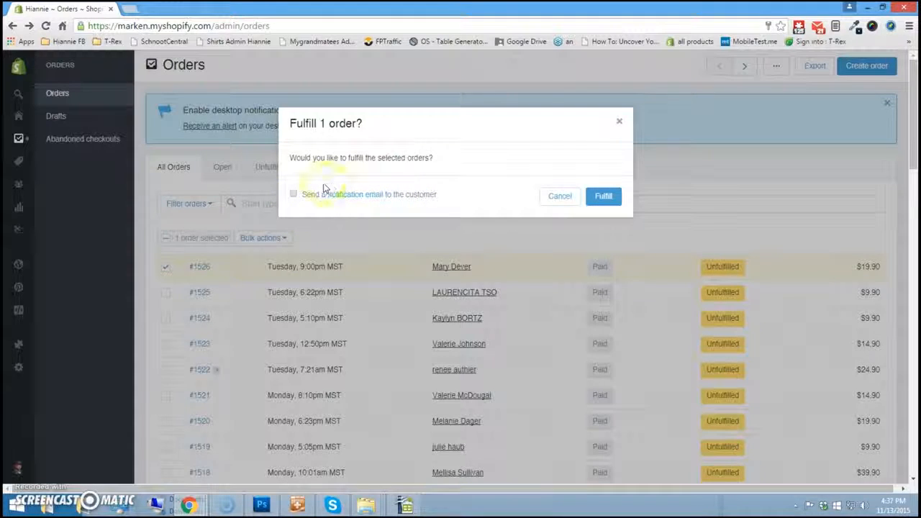
left_click(610, 198)
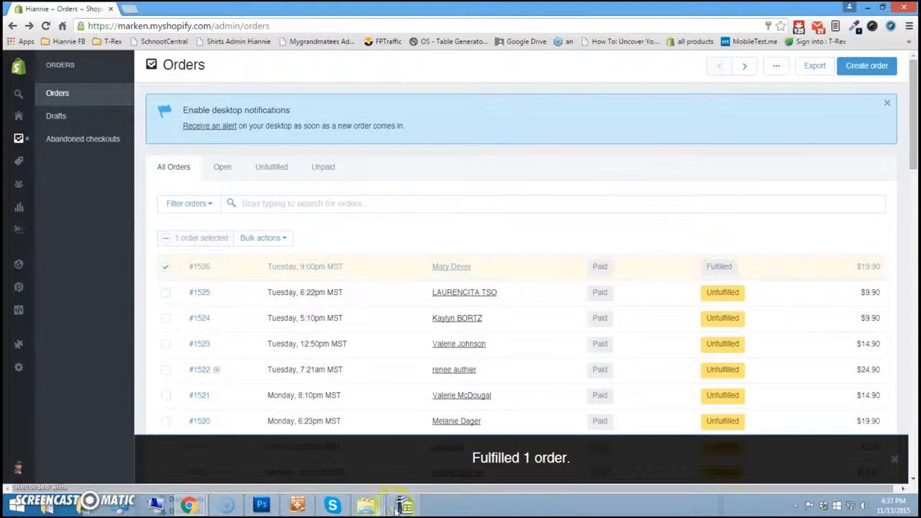
left_click(404, 504)
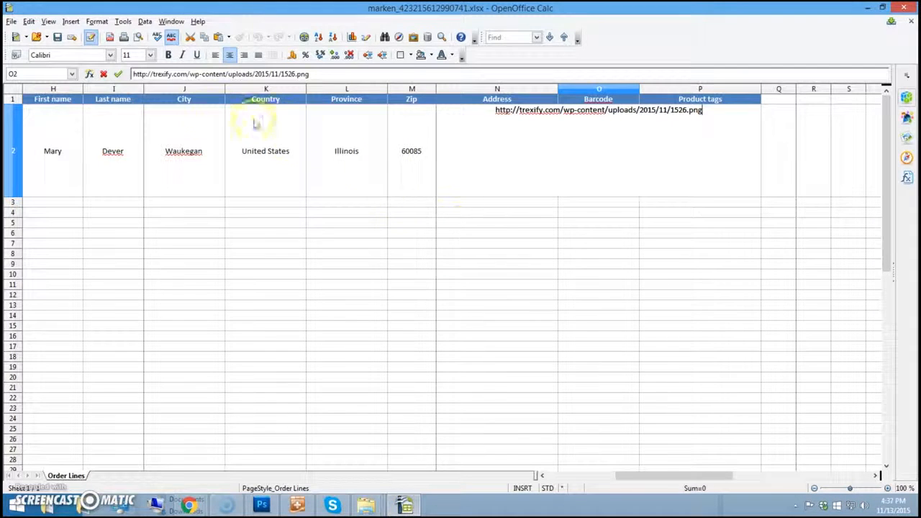
- Save the spreadsheet to the Desktop as hiannie-orders-11-13 in Excel 97/2000/XP (.xls) format
left_click(11, 21)
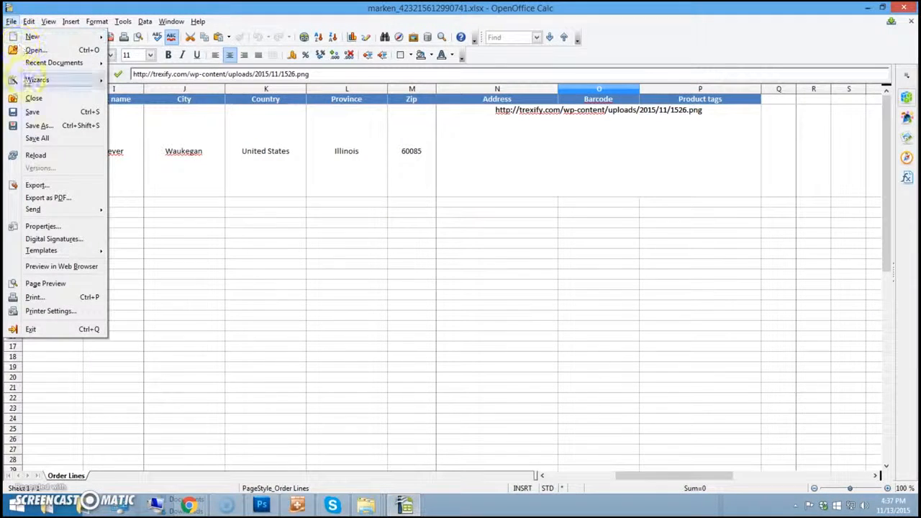
left_click(38, 125)
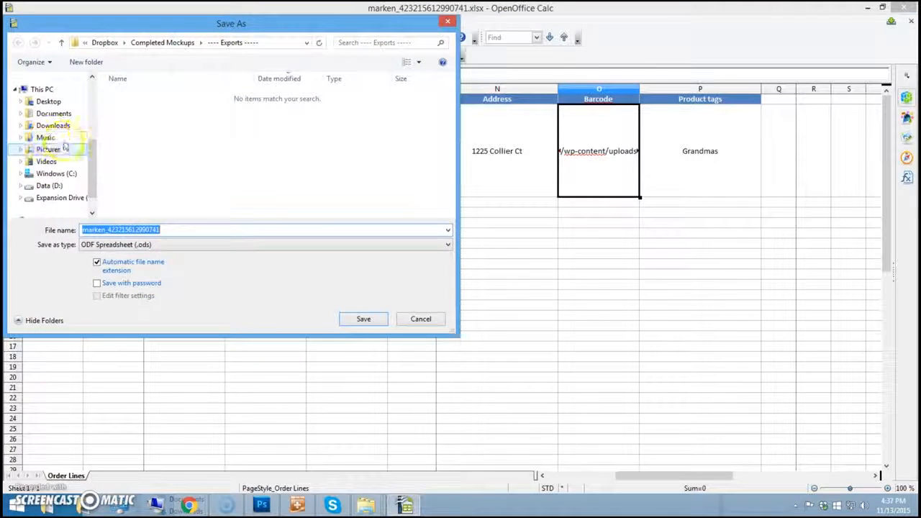
left_click(52, 103)
left_click(174, 229)
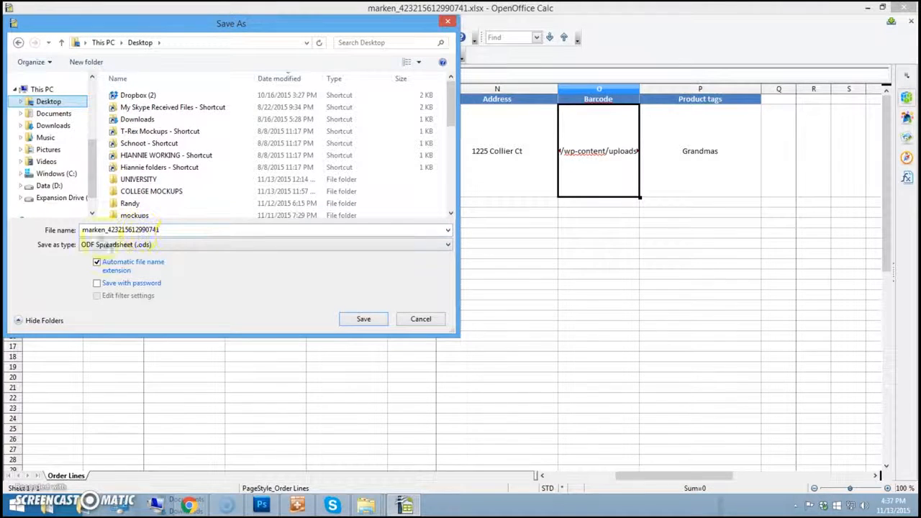
double_click(179, 230)
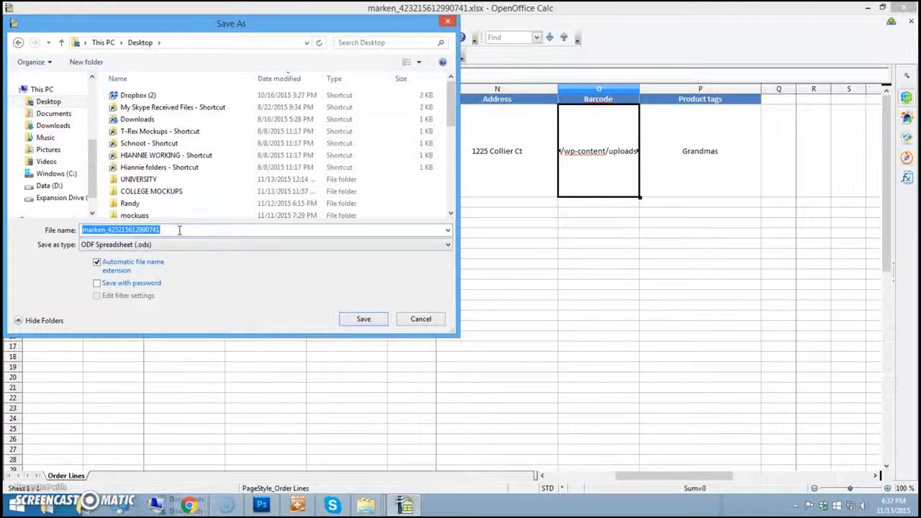
type("hianni")
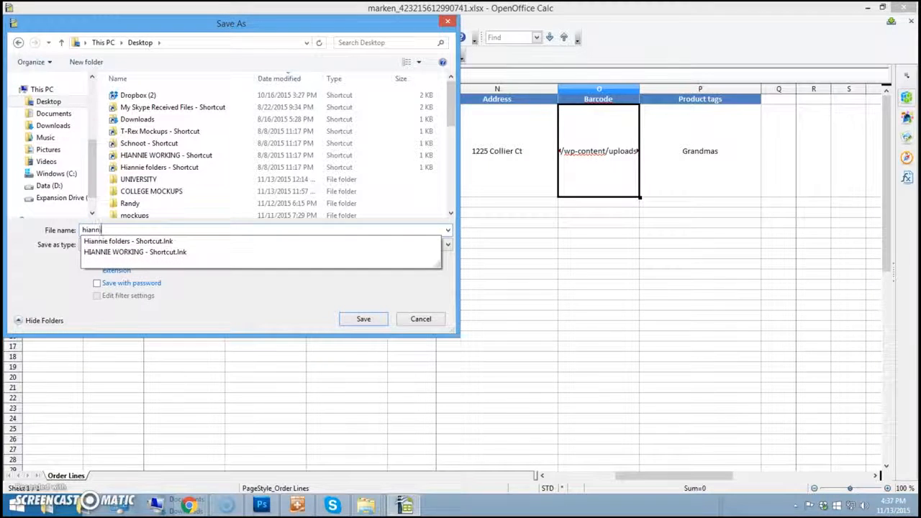
type("e-or")
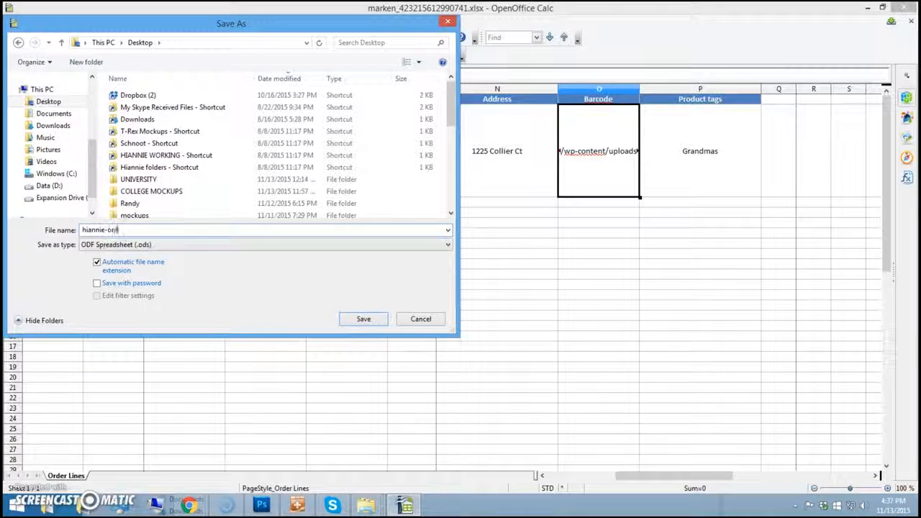
type("ders-11-13")
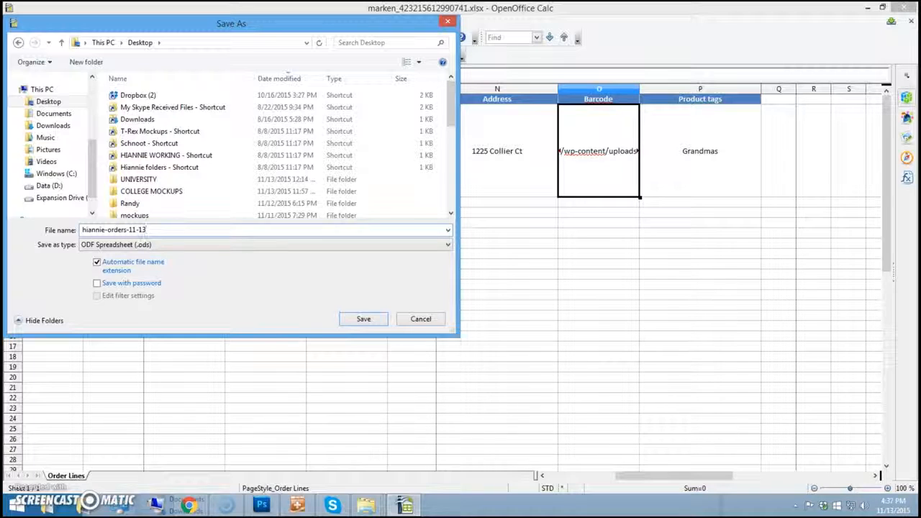
left_click(130, 246)
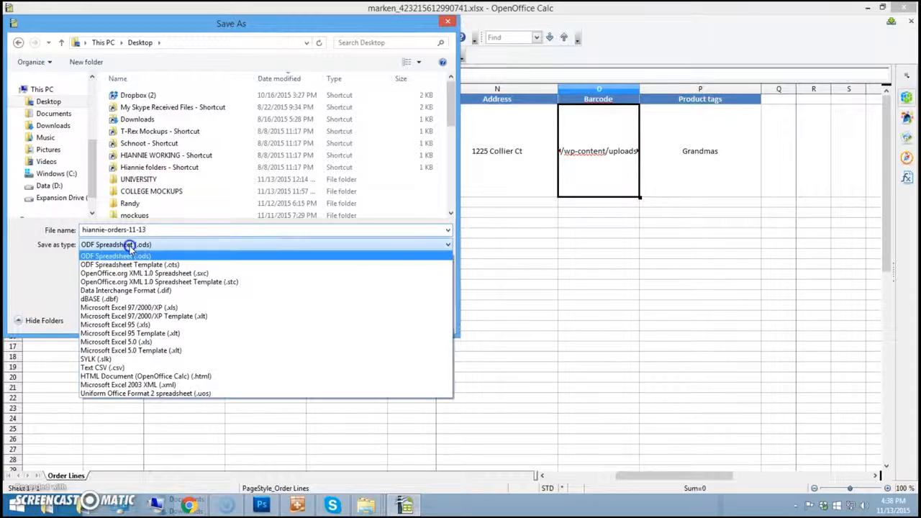
left_click(122, 308)
left_click(362, 319)
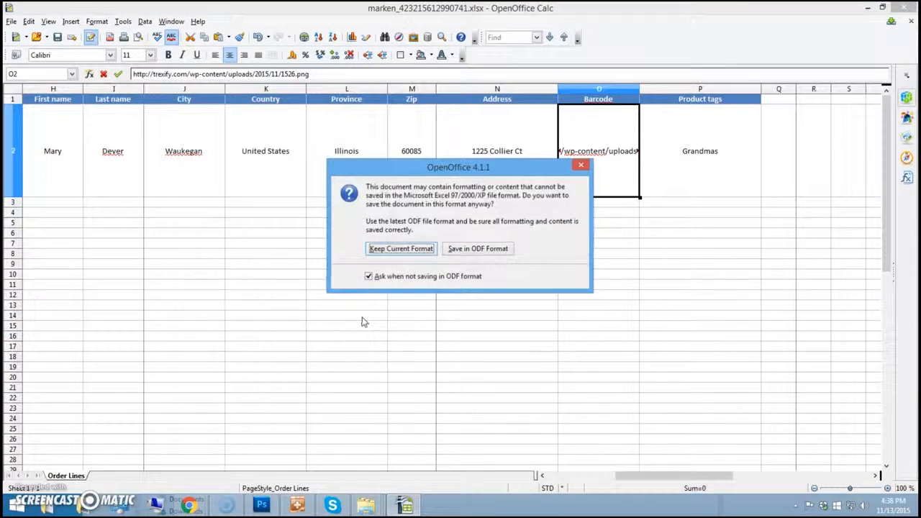
left_click(400, 249)
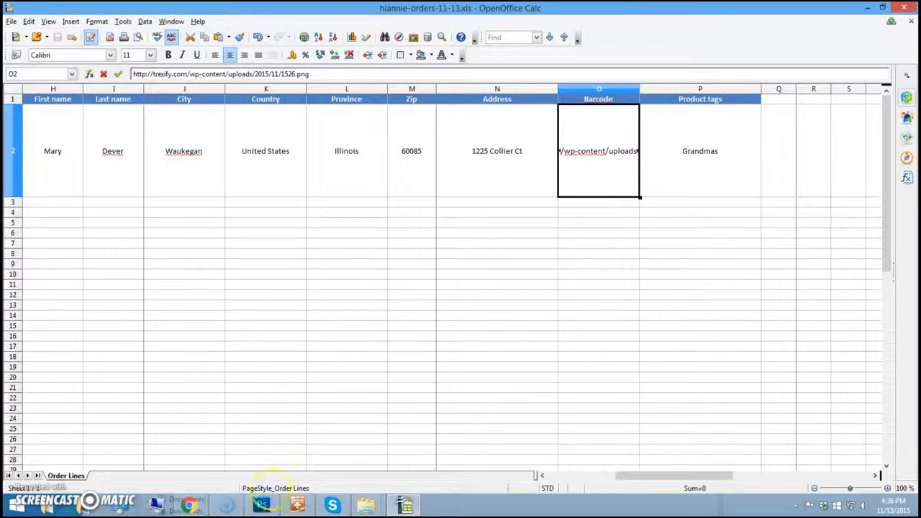
mouse_move(203, 508)
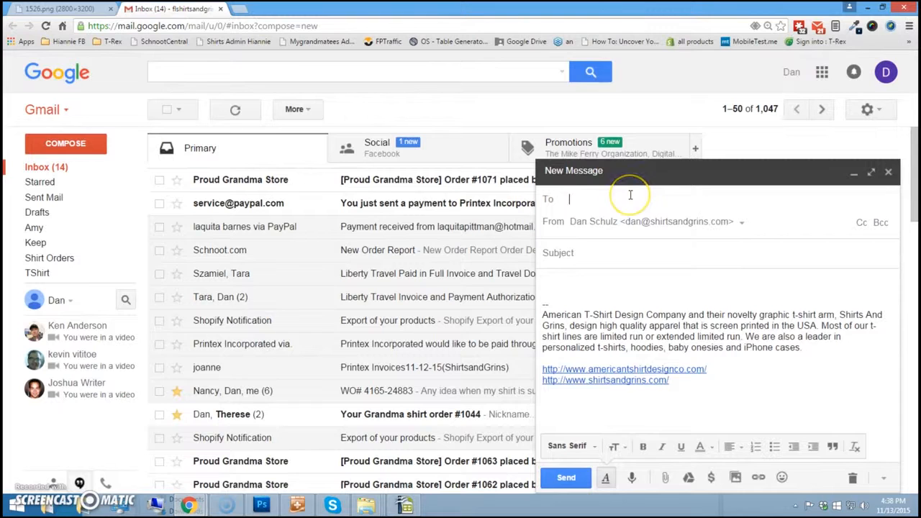
- Address a new email to the printer contact with subject 'Hiannie order'
type("r")
type("andy")
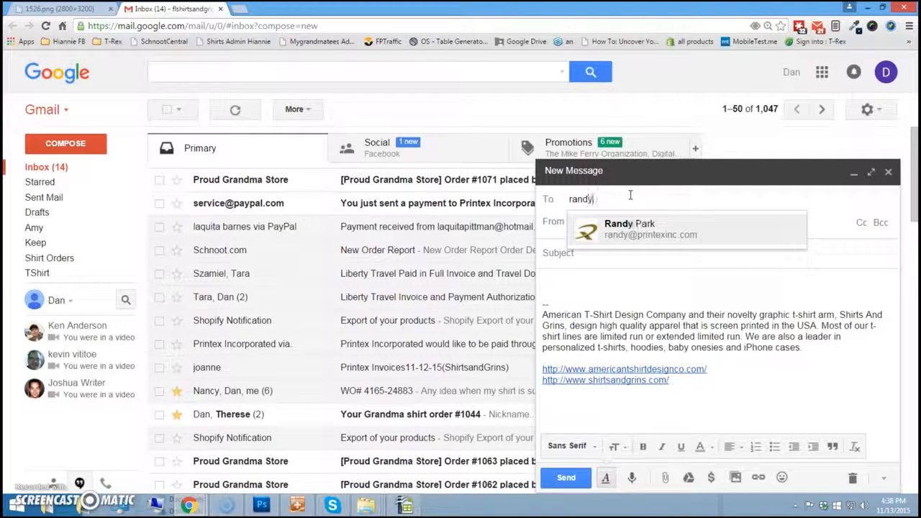
left_click(650, 226)
left_click(601, 252)
type("H")
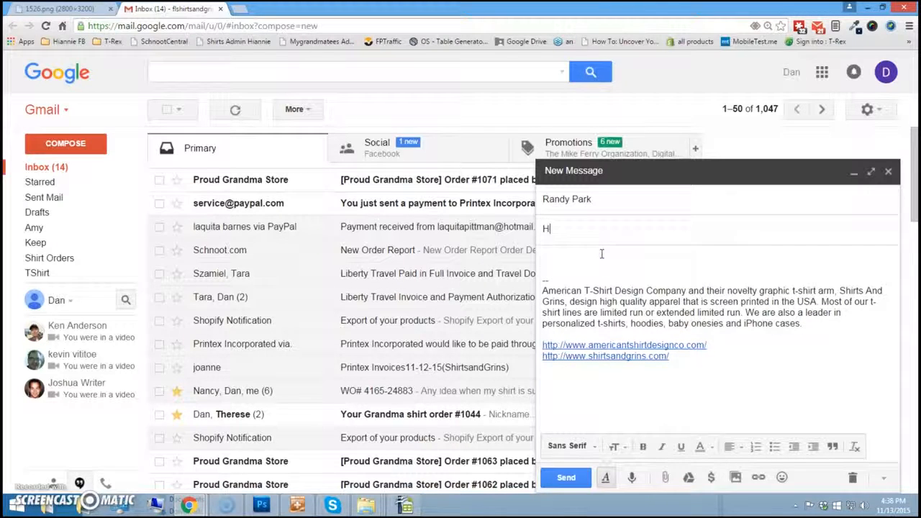
type("iannie order,")
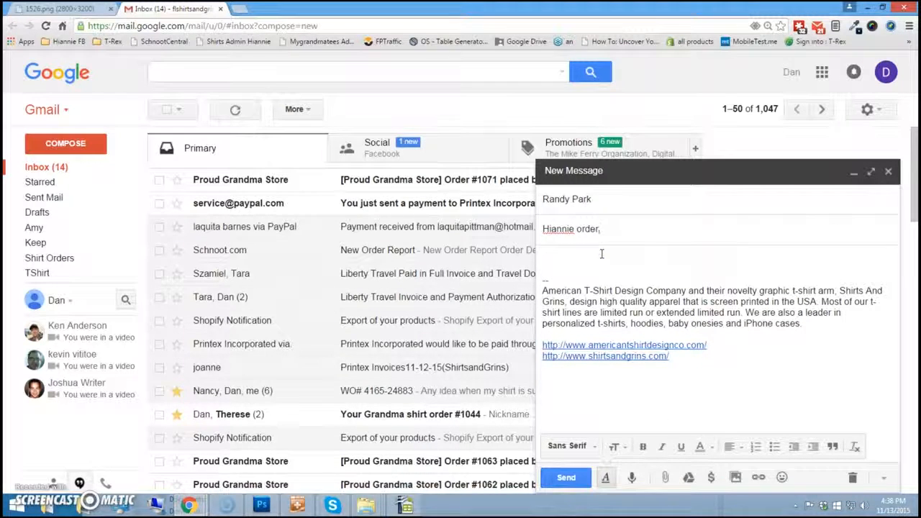
left_click(600, 258)
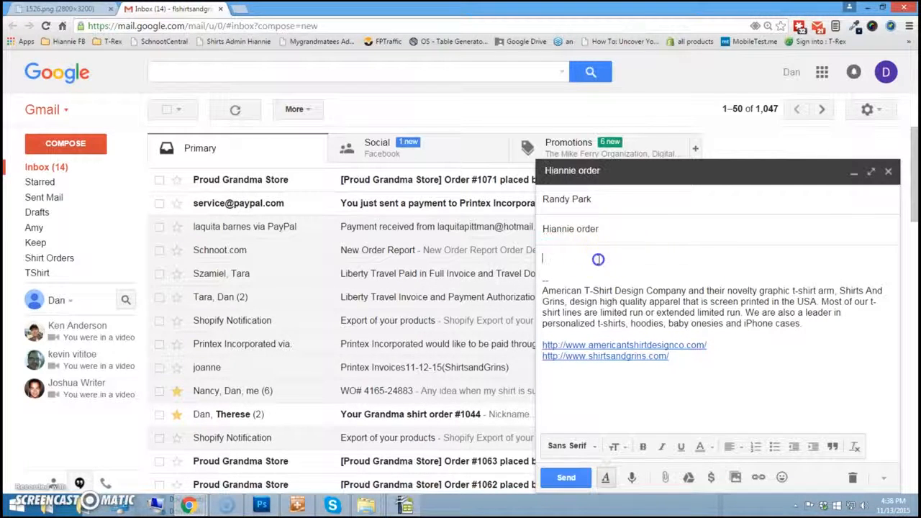
- Attach hiannie-orders-11-13.xls from the Desktop and delete the default signature
left_click(666, 479)
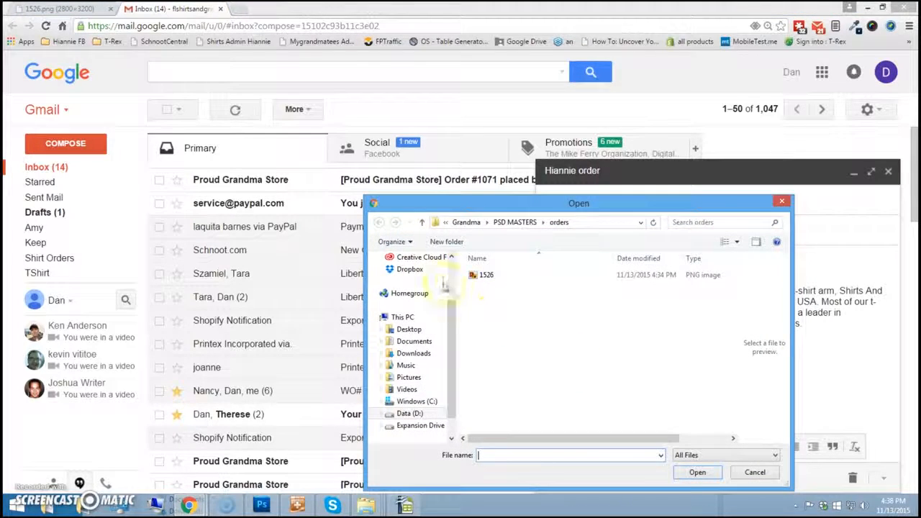
left_click_drag(453, 315, 452, 247)
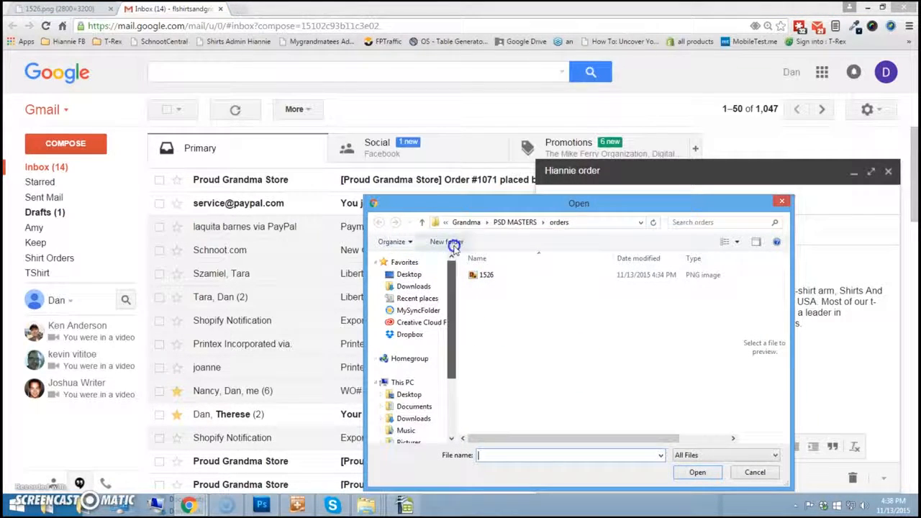
left_click(410, 277)
left_click(569, 456)
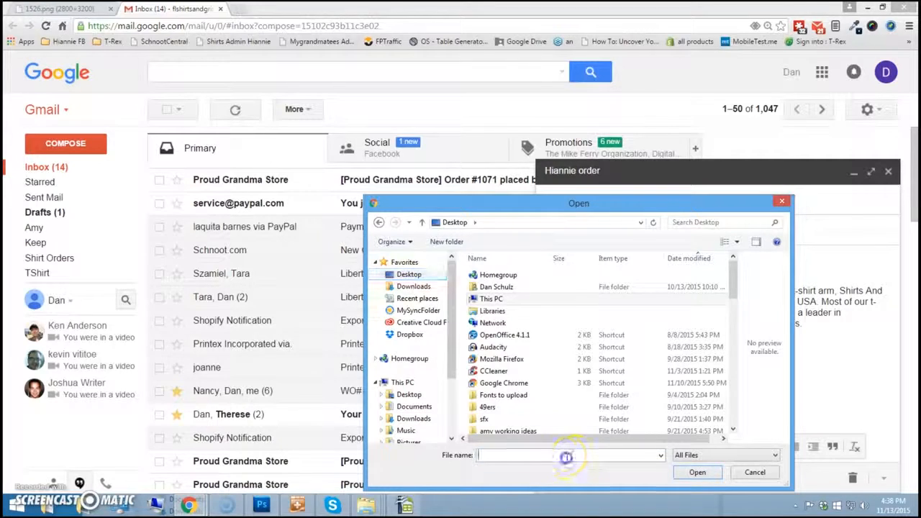
type("hi")
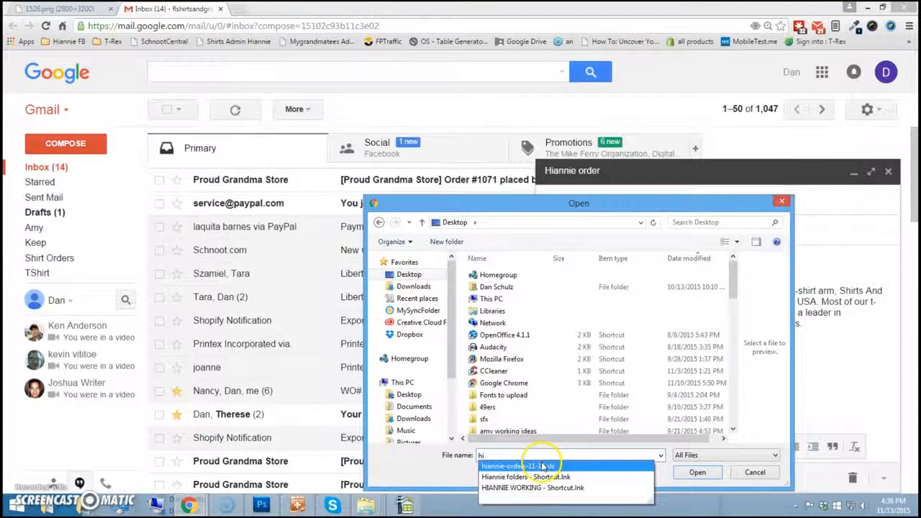
left_click(544, 466)
left_click(697, 472)
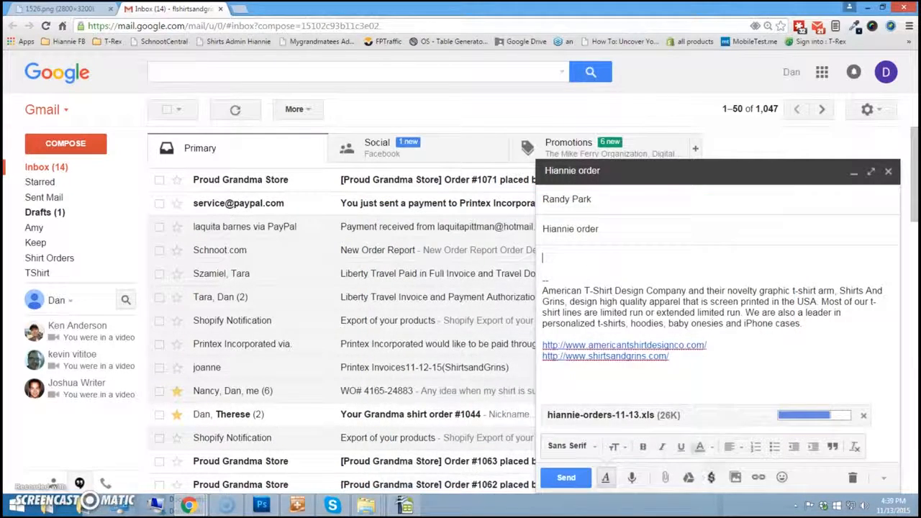
mouse_move(709, 371)
left_mouse_down()
mouse_move(353, 274)
mouse_move(333, 230)
left_mouse_up()
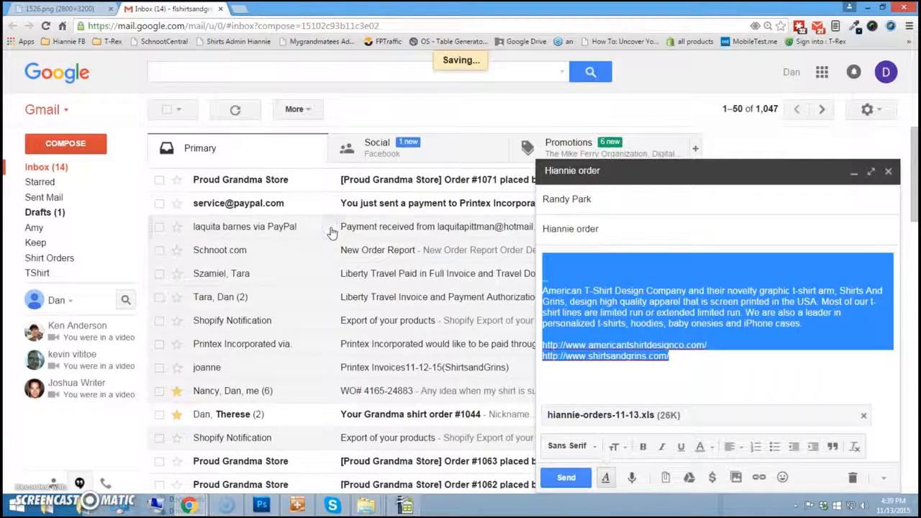
key("Delete")
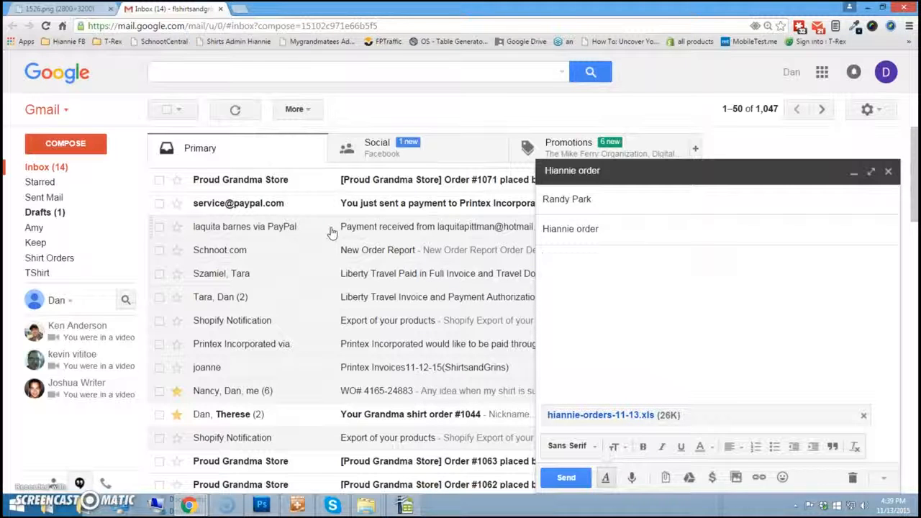
- Write 'Here is another Hiannie order. Thank you.', drop the duplicate attachment, and send
type("Hi Randy, ")
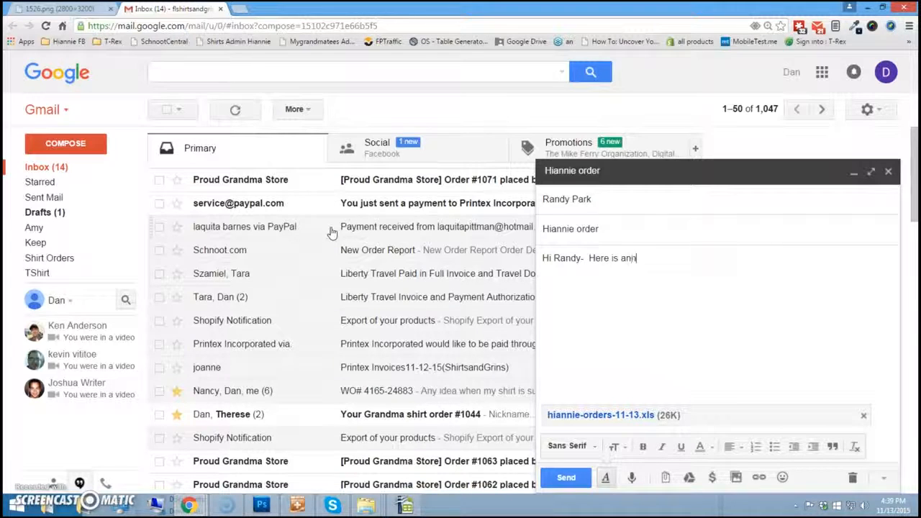
type(" Here is another Hiannie order.  Tha")
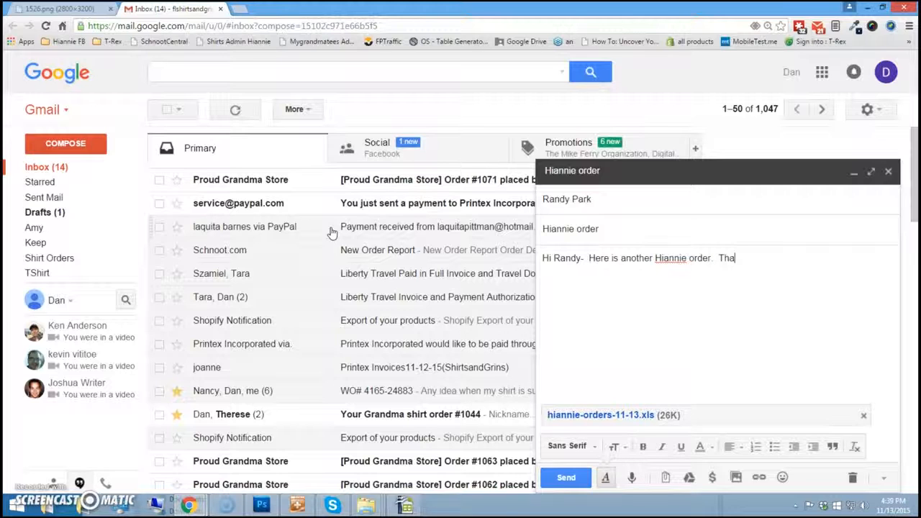
type("nk you.")
left_click(456, 259)
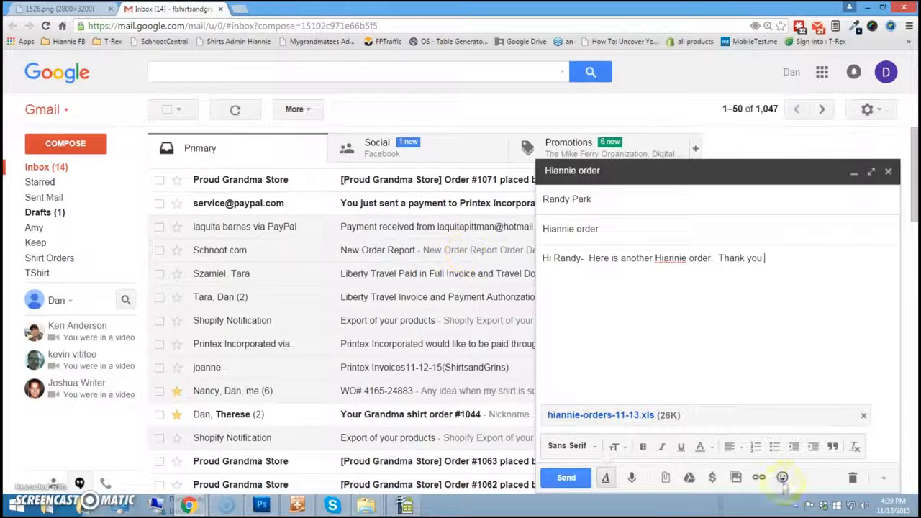
left_click(665, 478)
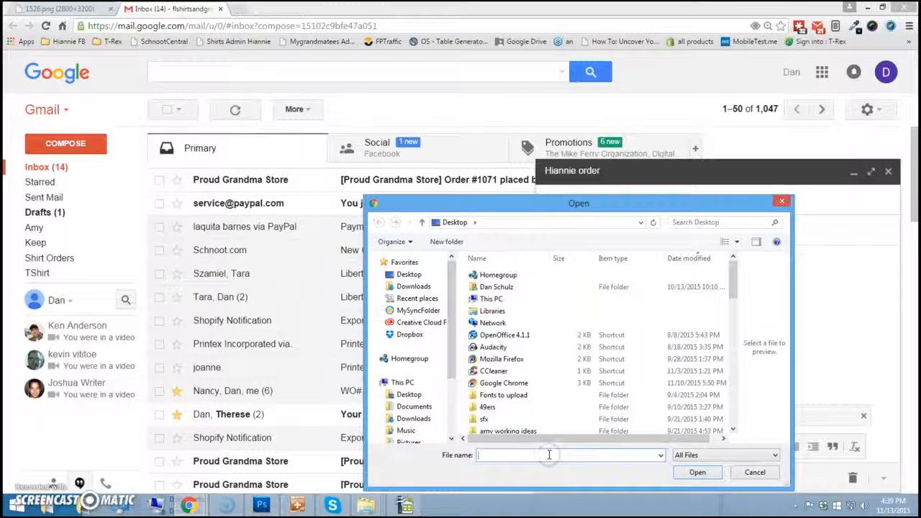
type("hi")
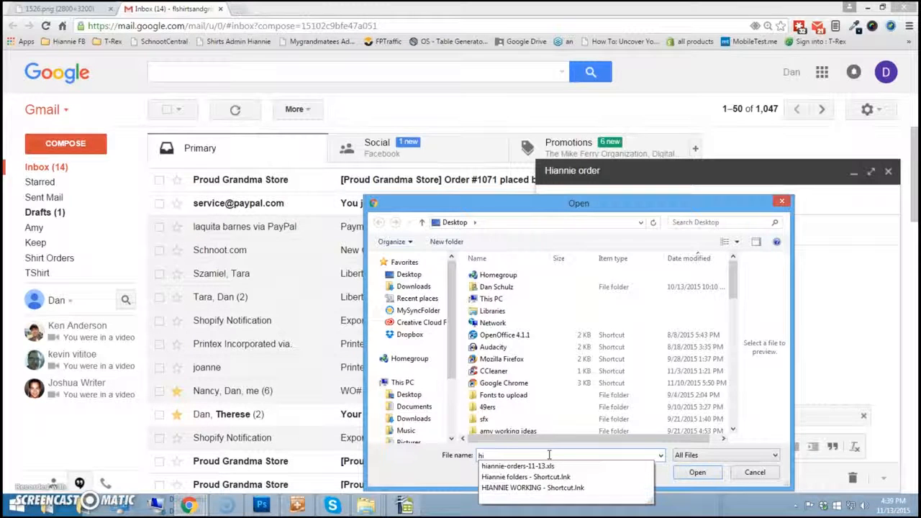
left_click(697, 475)
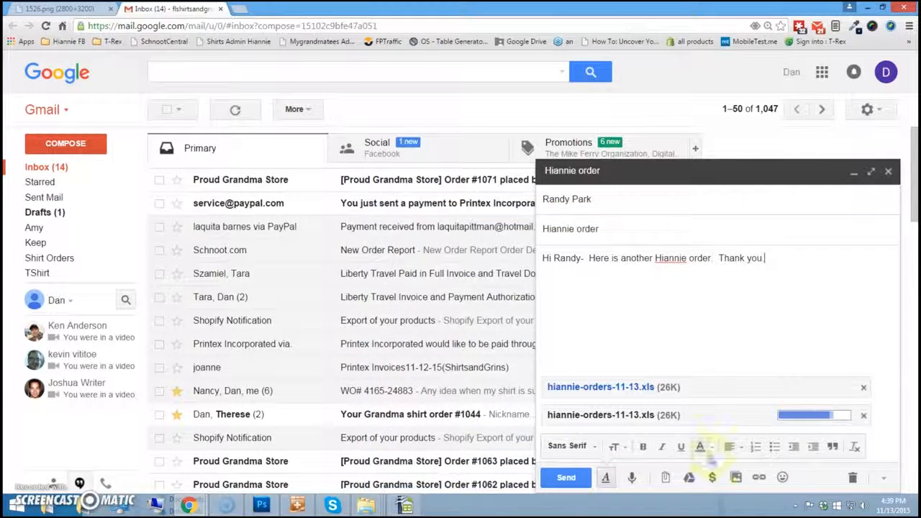
left_click(863, 417)
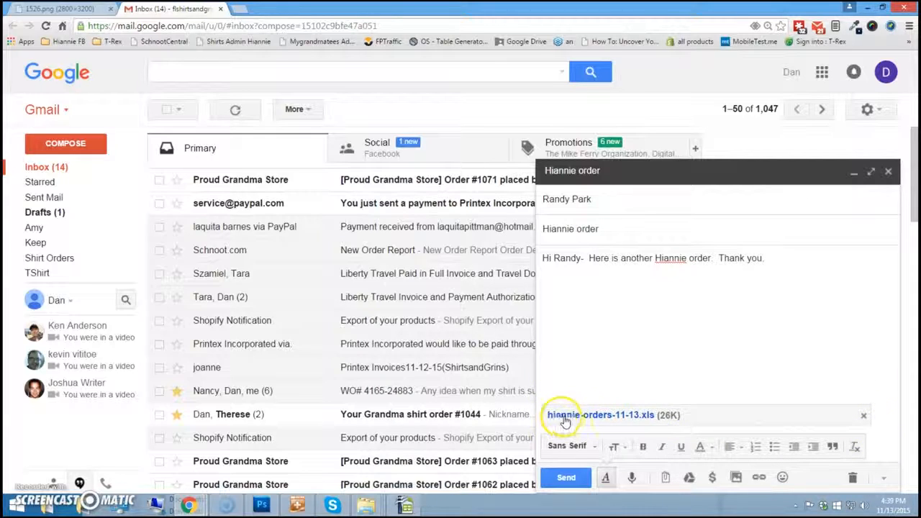
left_click(566, 478)
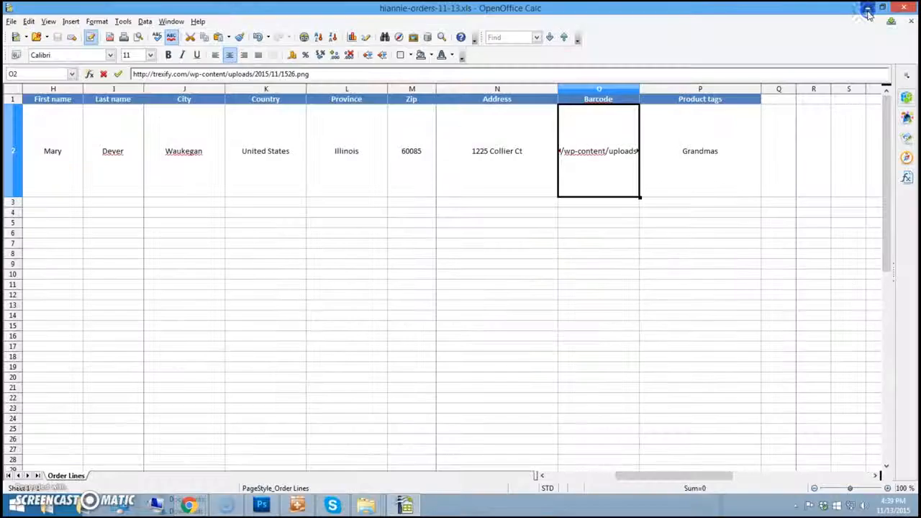
- Review hiannie-orders-11-13.xls row 2 from the shirt image in A2 to the Barcode link in O2
left_click(868, 8)
left_click(327, 15)
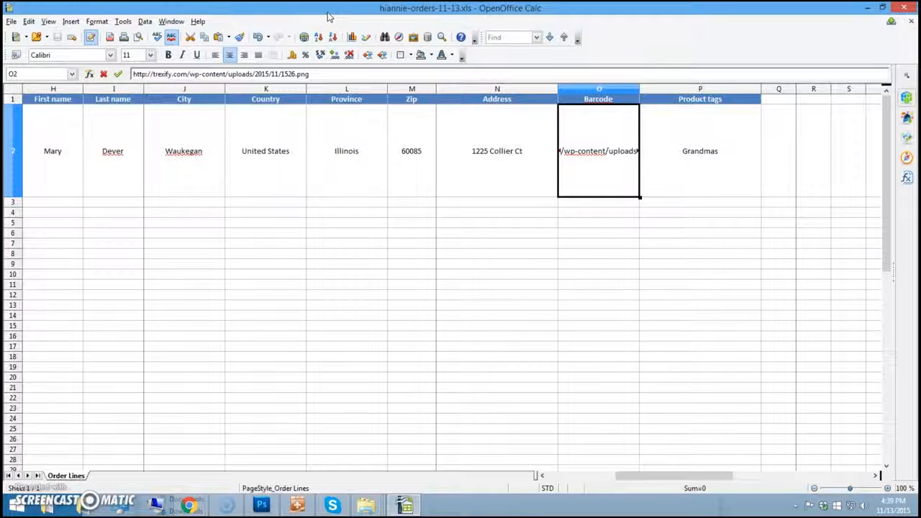
left_click_drag(668, 476, 545, 480)
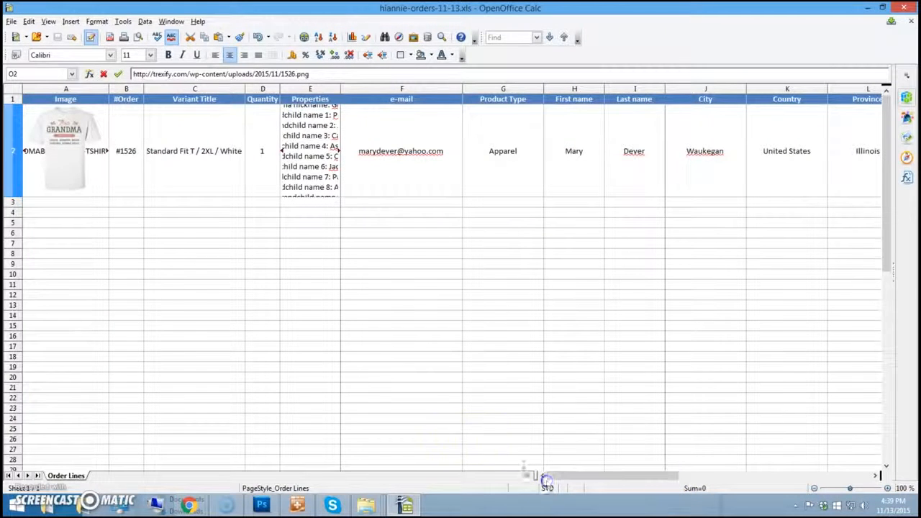
left_click(72, 159)
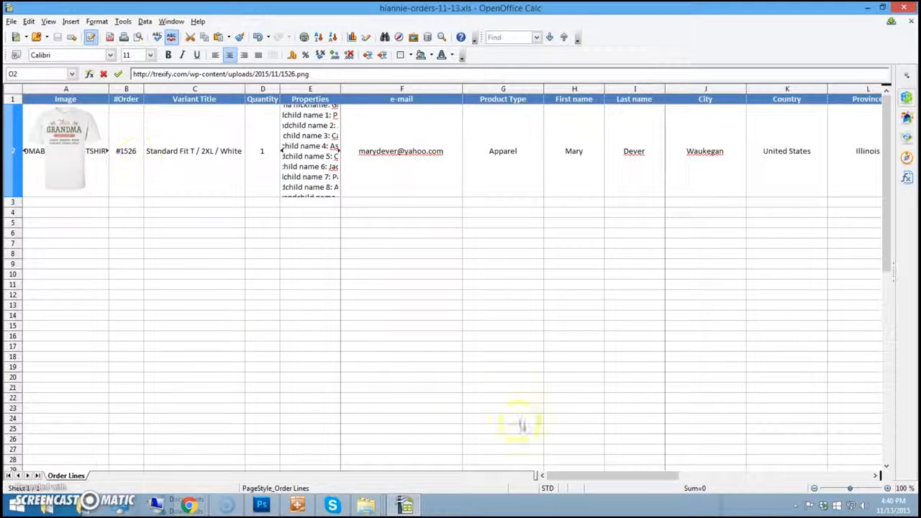
left_click(570, 477)
left_click_drag(570, 480, 641, 477)
left_click(663, 181)
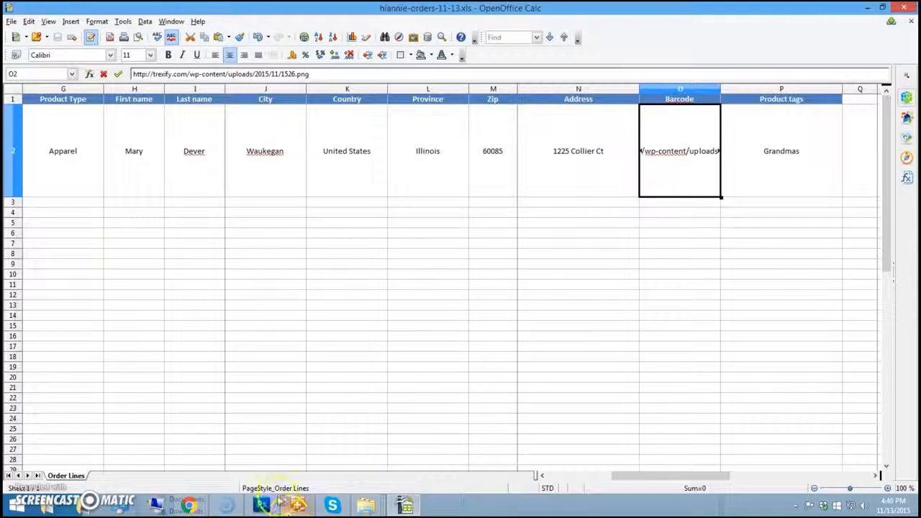
mouse_move(279, 502)
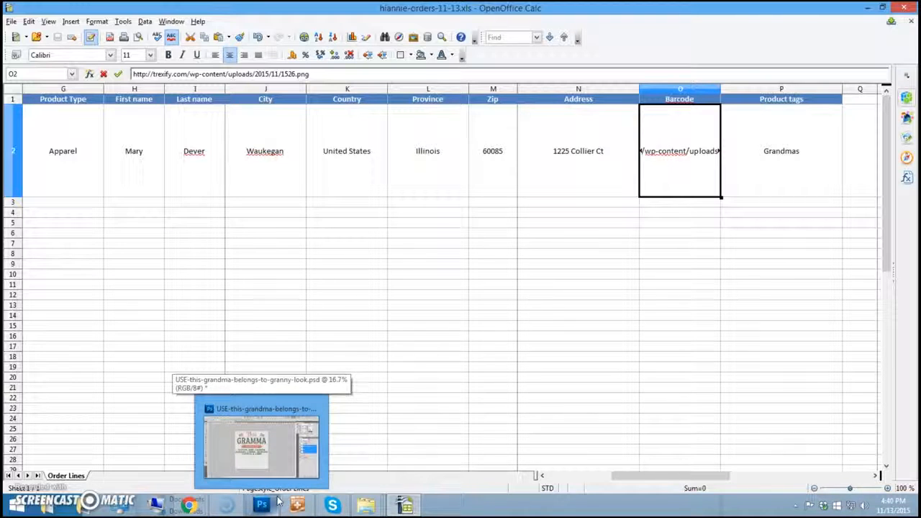
left_click(666, 179)
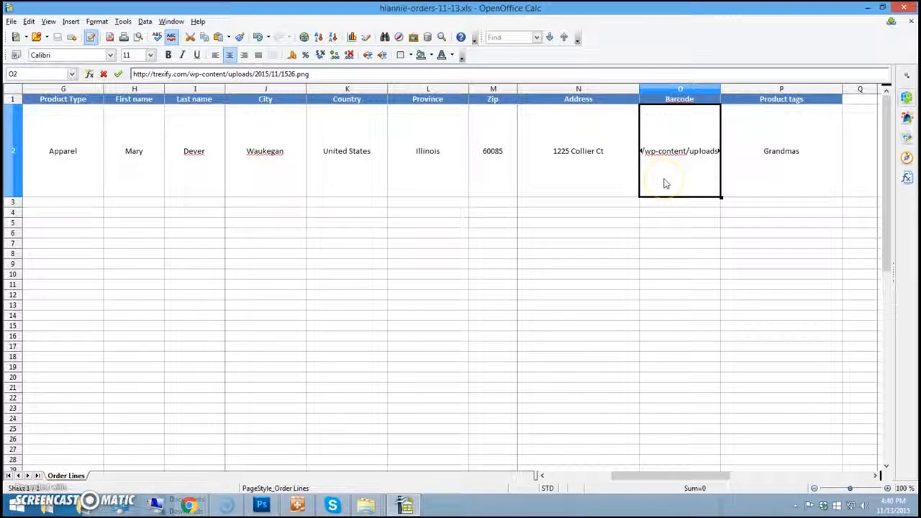